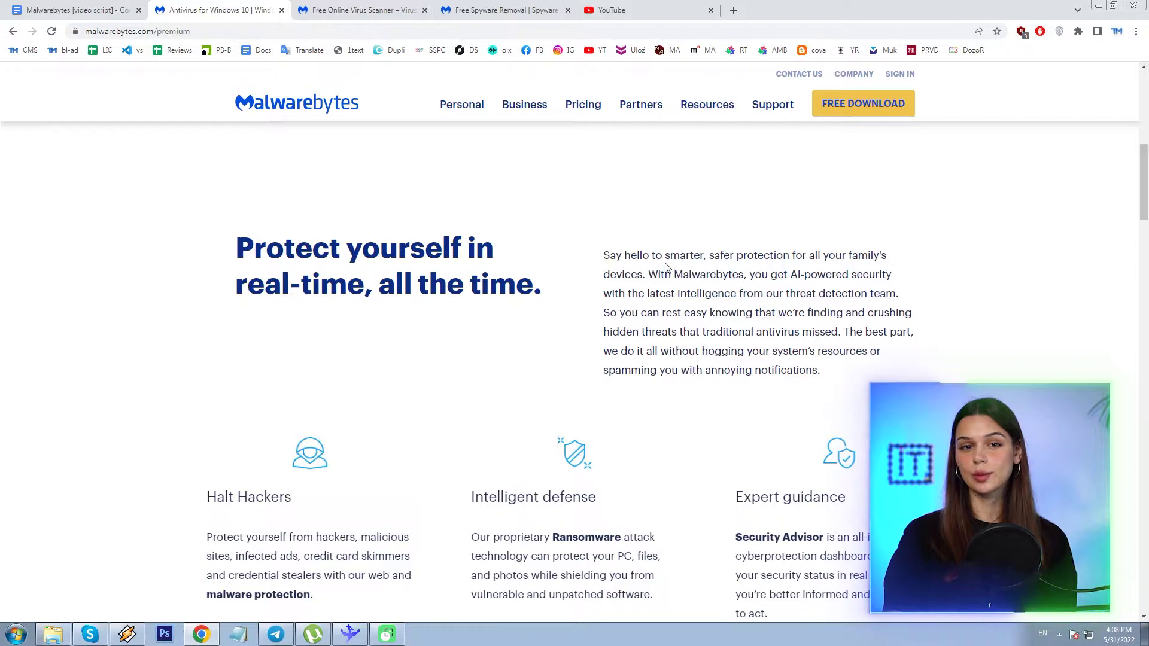
Step: Scroll through the Premium feature list, highlighting the 'Halt Hackers' heading
{"action": "scroll", "coordinate": [666, 266], "scroll_direction": "down", "scroll_amount": 3}
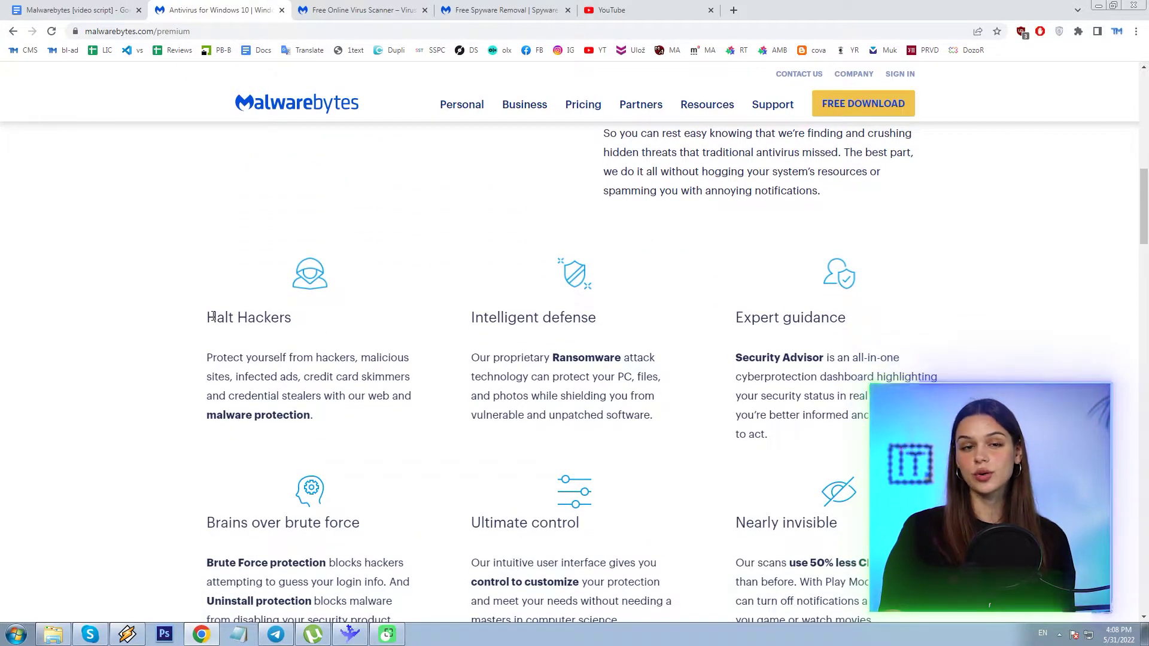
{"action": "left_click_drag", "start_coordinate": [291, 319], "coordinate": [294, 330]}
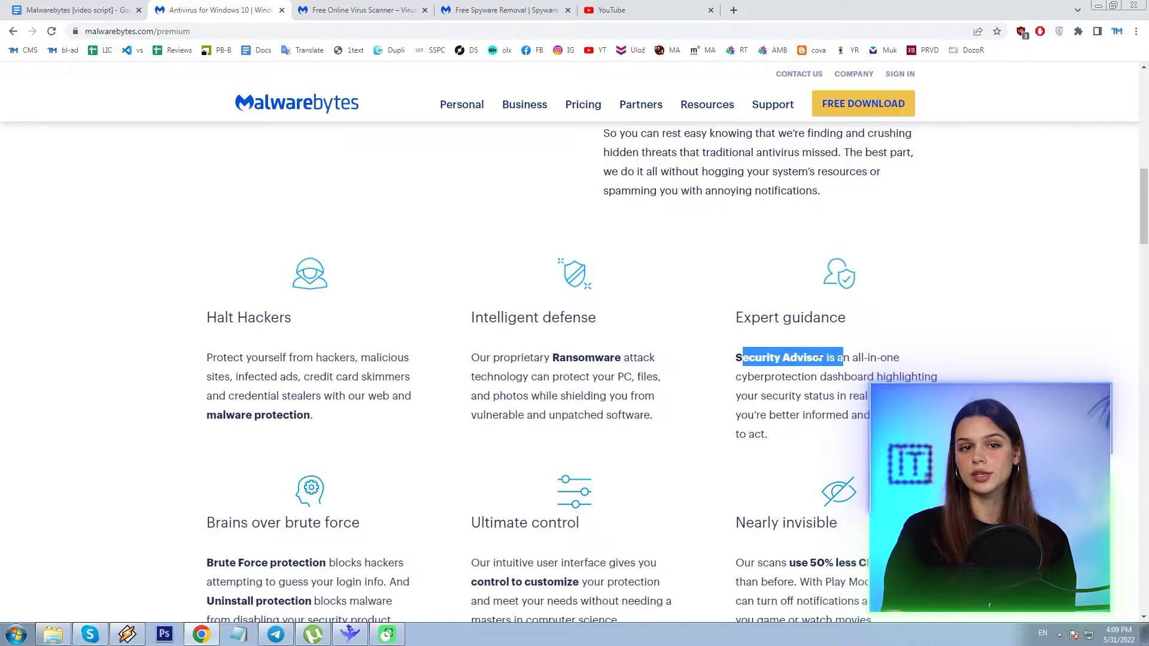
{"action": "scroll", "coordinate": [819, 357], "scroll_direction": "down", "scroll_amount": 3}
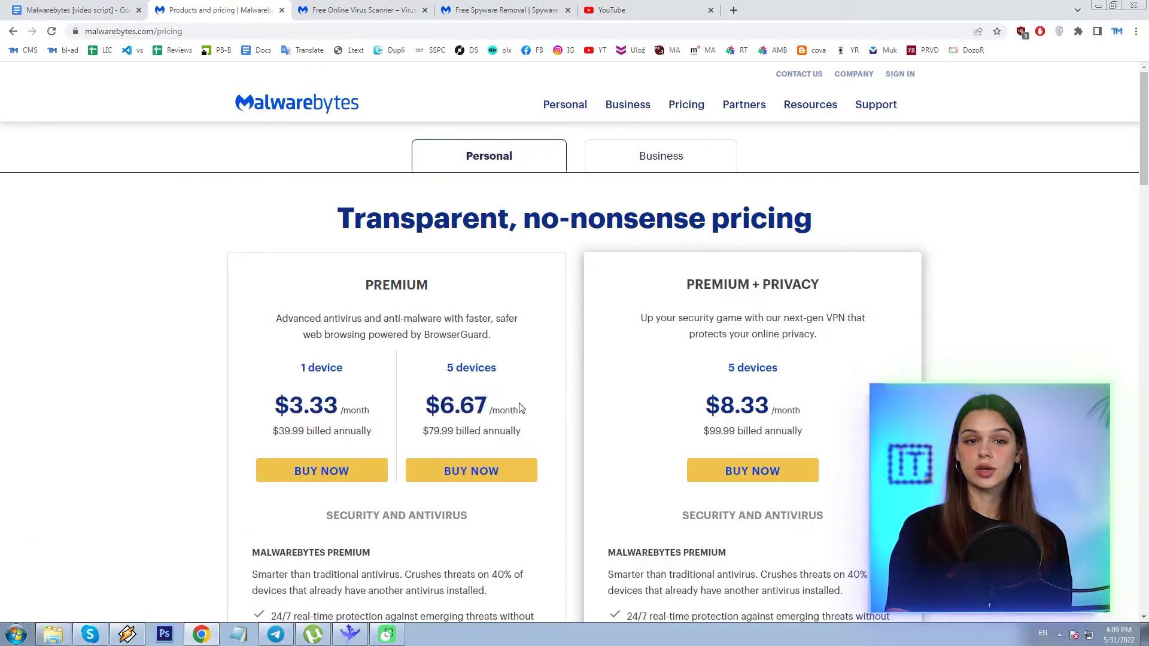
Step: Scroll through the Premium pricing cards for 1 and 5 devices
{"action": "scroll", "coordinate": [152, 334], "scroll_direction": "down", "scroll_amount": 1}
{"action": "scroll", "coordinate": [144, 336], "scroll_direction": "up", "scroll_amount": 1}
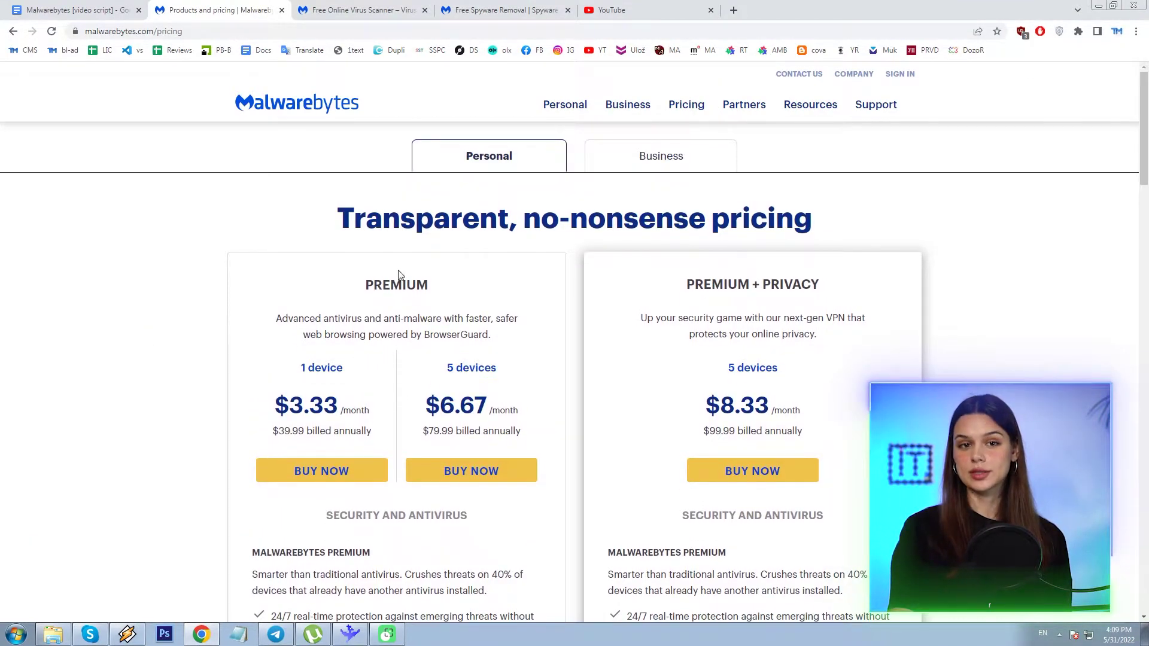
{"action": "scroll", "coordinate": [272, 292], "scroll_direction": "down", "scroll_amount": 1}
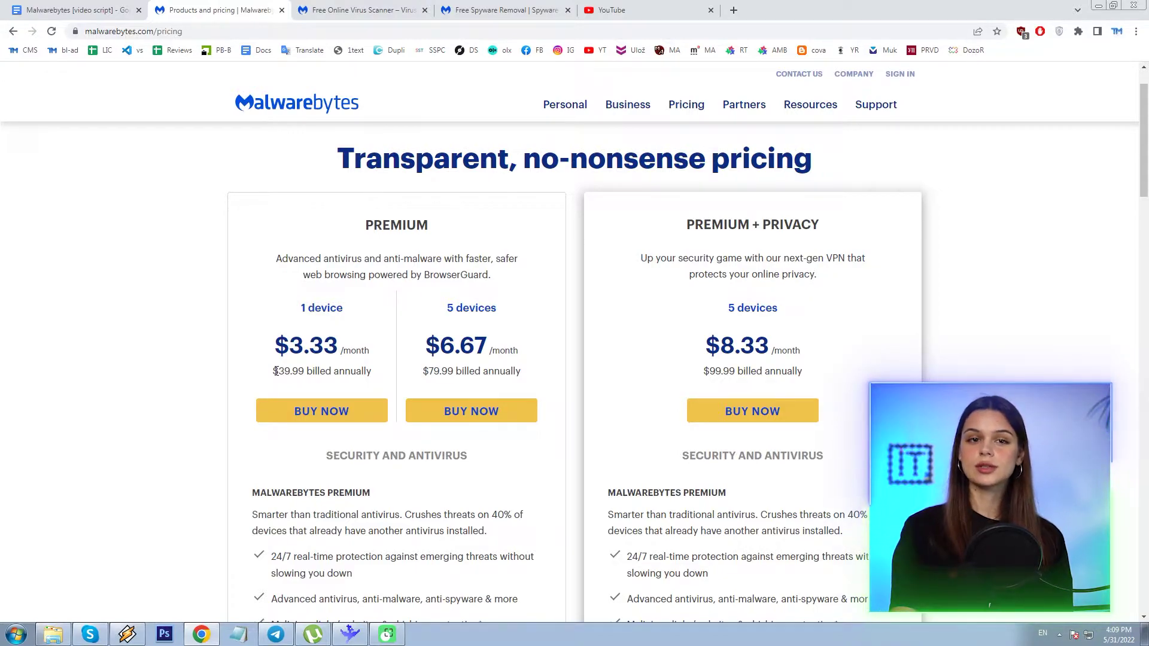
{"action": "scroll", "coordinate": [311, 381], "scroll_direction": "down", "scroll_amount": 1}
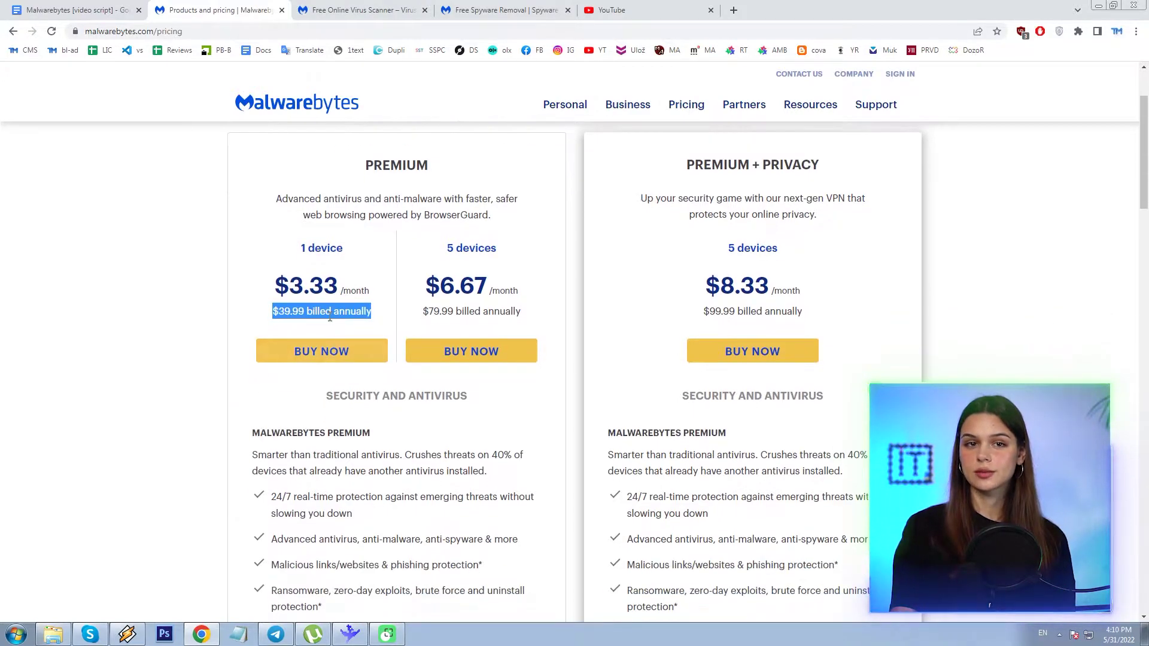
Step: Switch to the Free Online Virus Scanner tab and read through the common virus symptoms
{"action": "key", "text": "ctrl+Tab"}
{"action": "scroll", "coordinate": [283, 235], "scroll_direction": "down", "scroll_amount": 4}
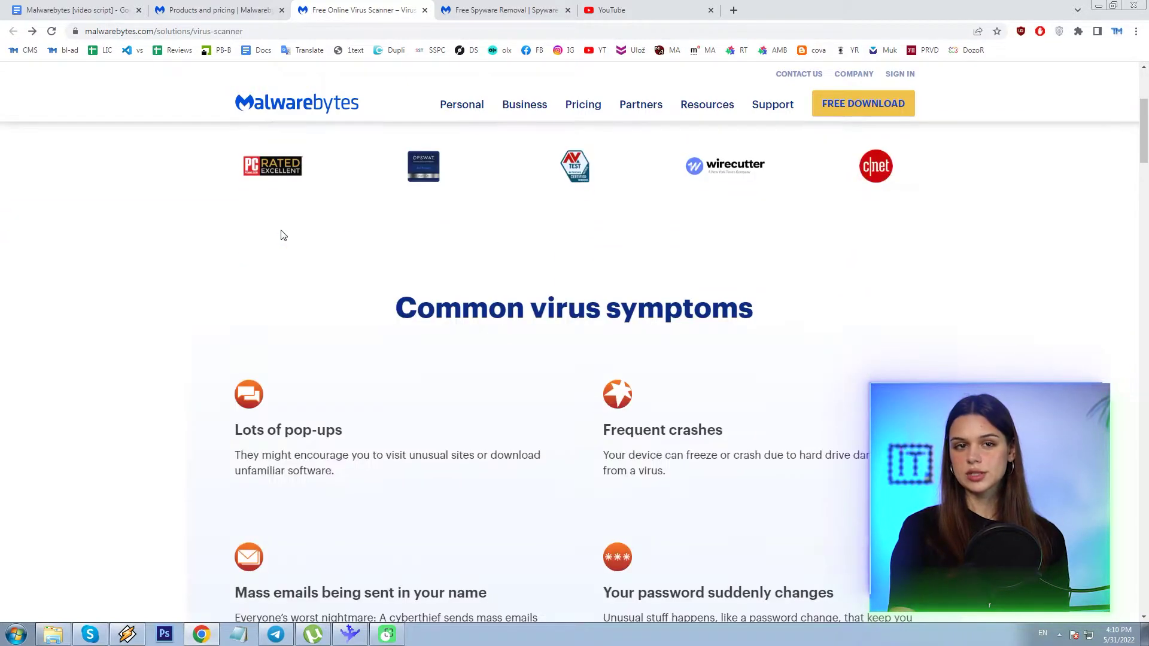
{"action": "scroll", "coordinate": [251, 239], "scroll_direction": "down", "scroll_amount": 4}
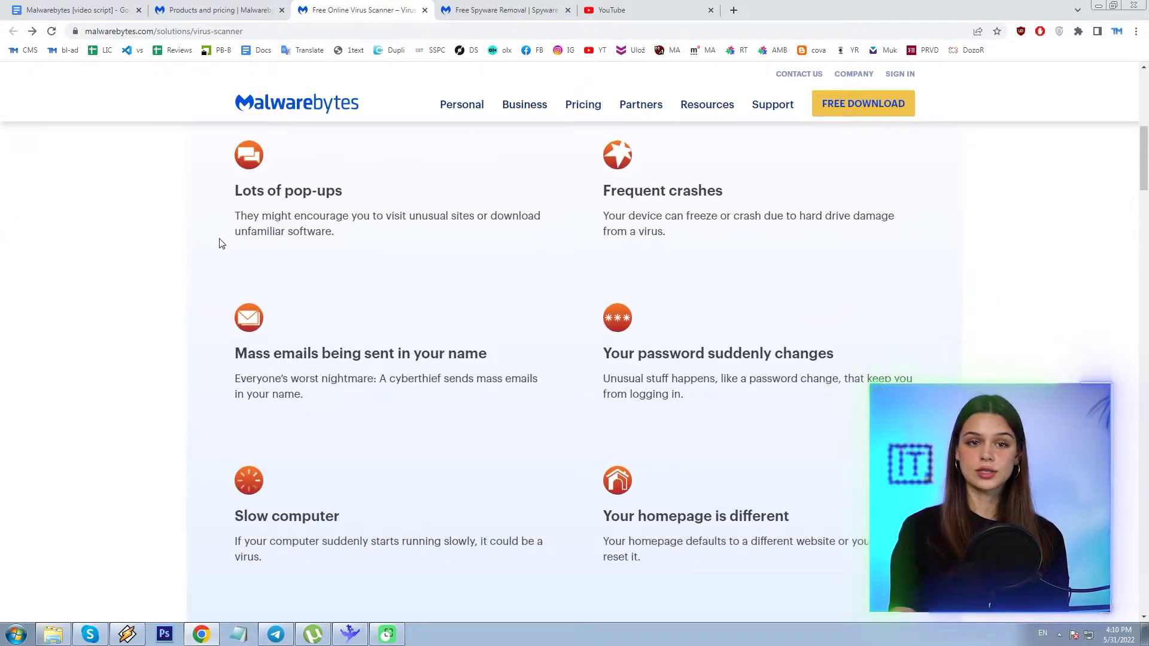
{"action": "scroll", "coordinate": [219, 242], "scroll_direction": "down", "scroll_amount": 12}
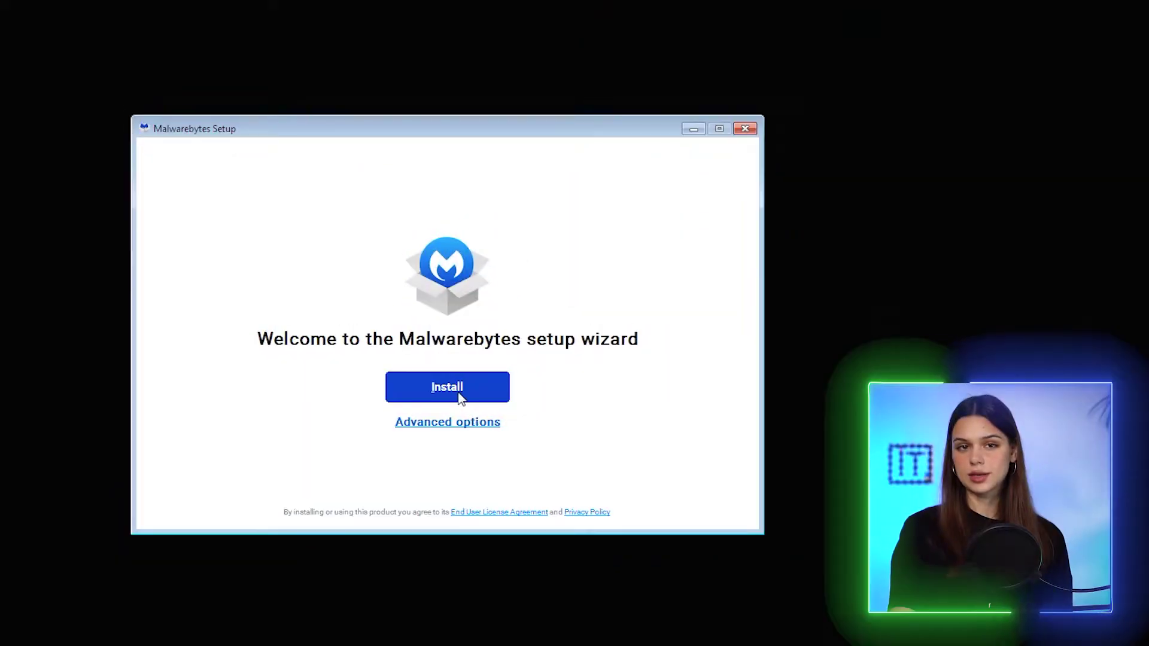
Step: Install Malwarebytes for 'Me or my family', accepting the browser protection step
{"action": "left_click", "coordinate": [457, 394]}
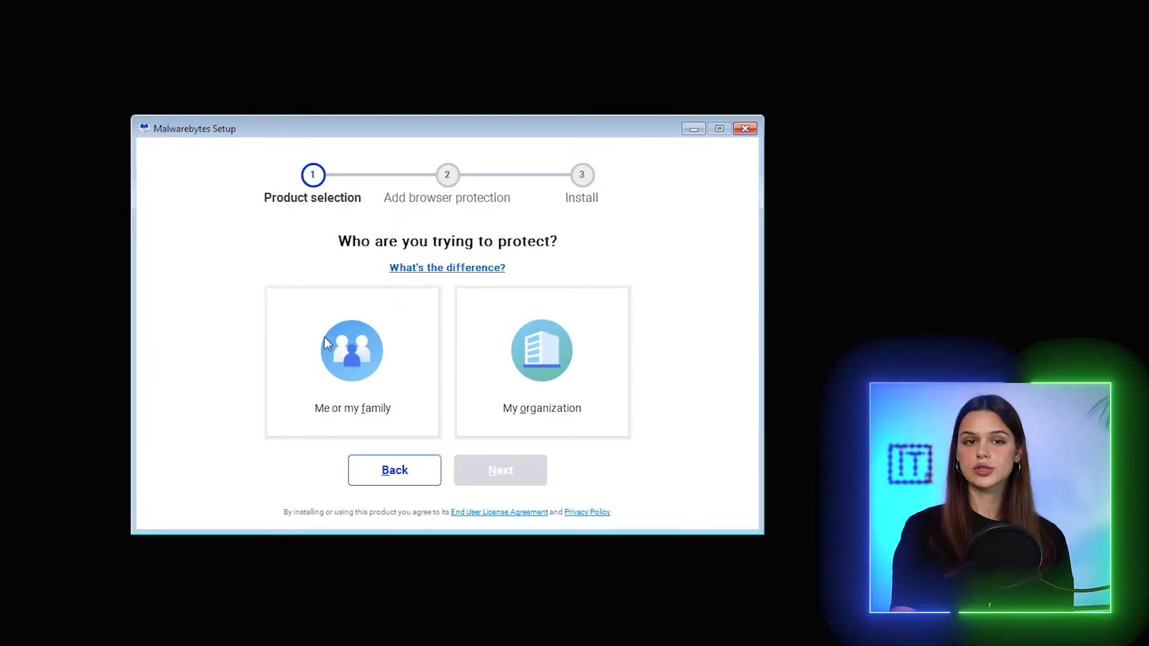
{"action": "left_click", "coordinate": [557, 321]}
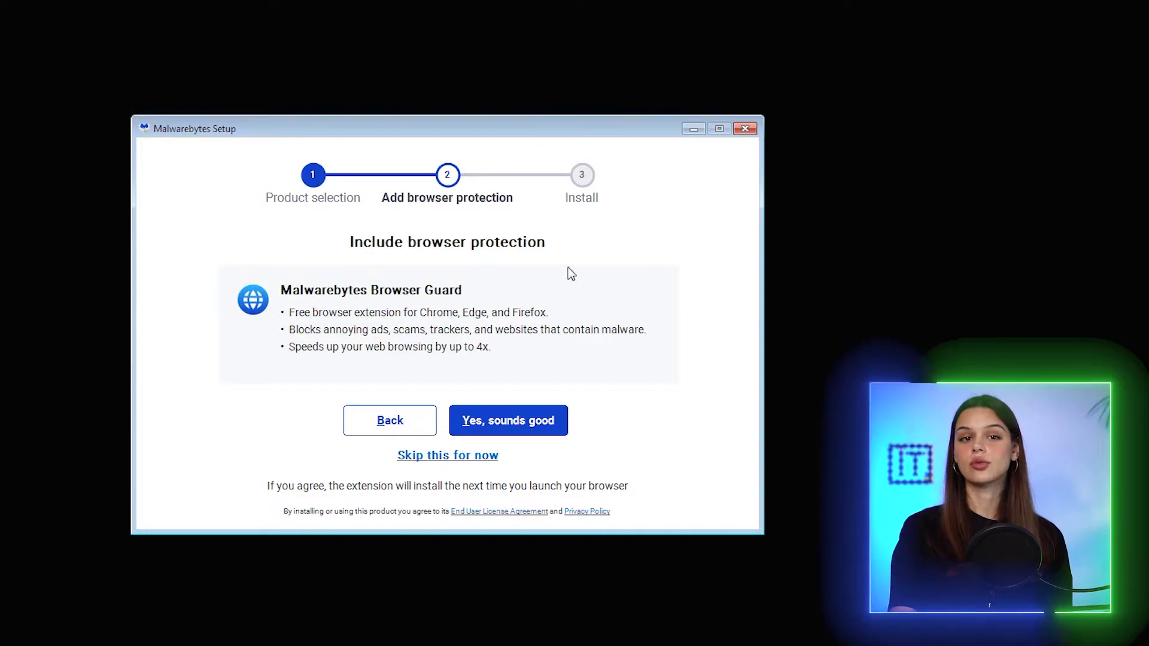
{"action": "left_click", "coordinate": [513, 426]}
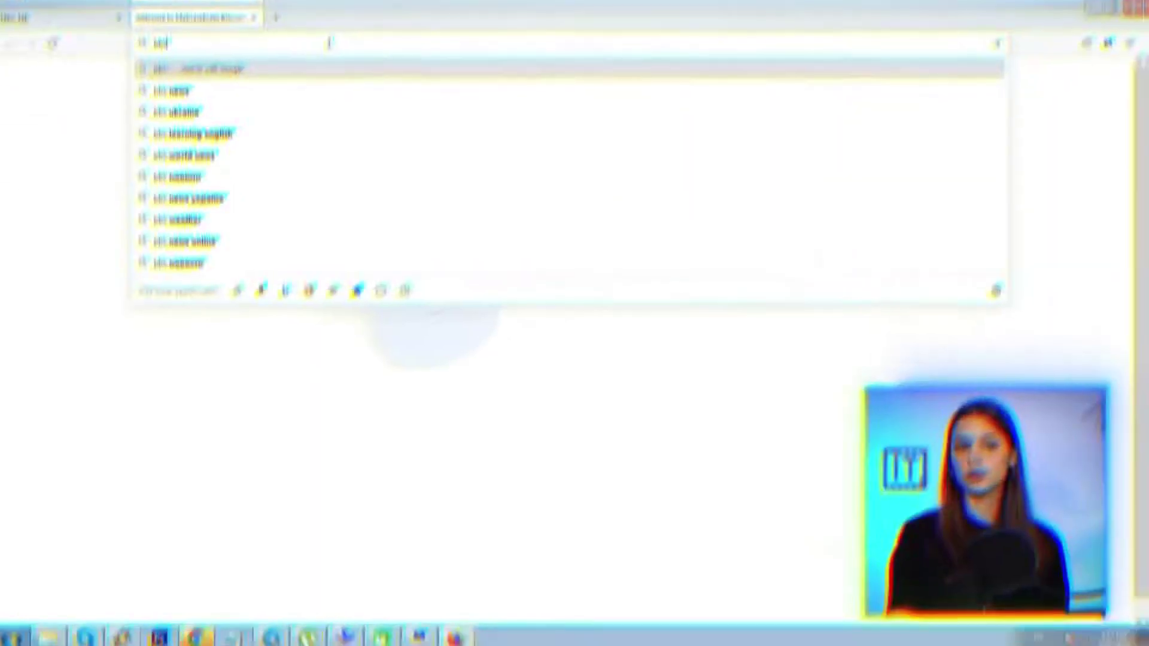
Step: Load bbc.com in Firefox and open the Browser Guard extension panel
{"action": "type", "text": "c.com"}
{"action": "key", "text": "Return"}
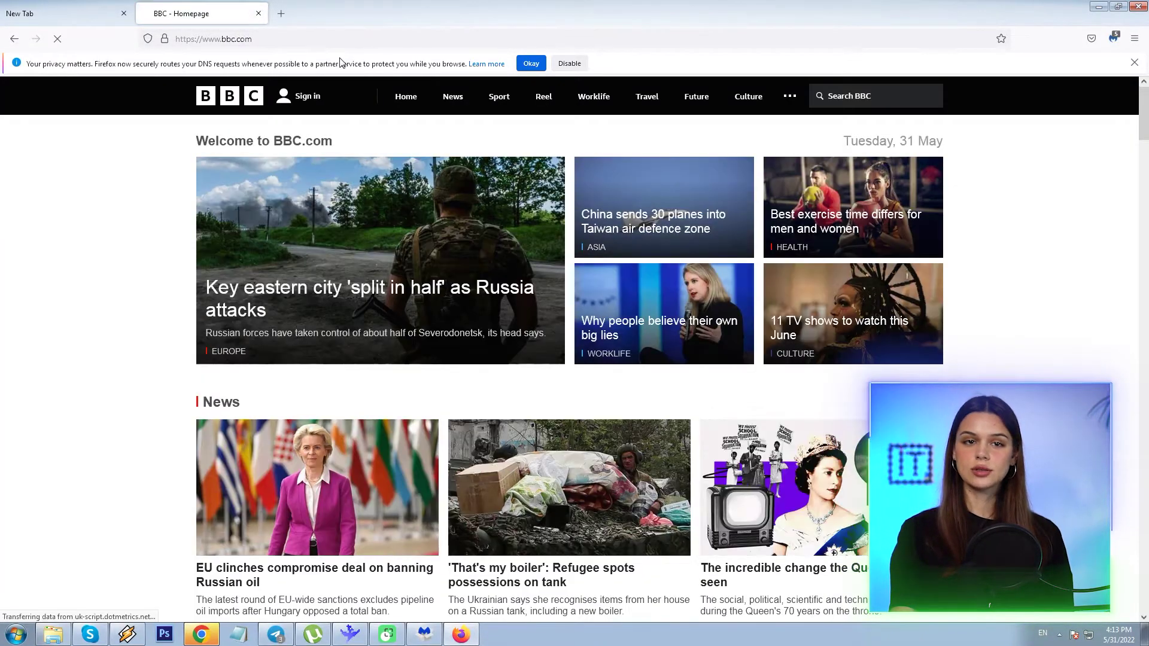
{"action": "left_click", "coordinate": [1113, 38]}
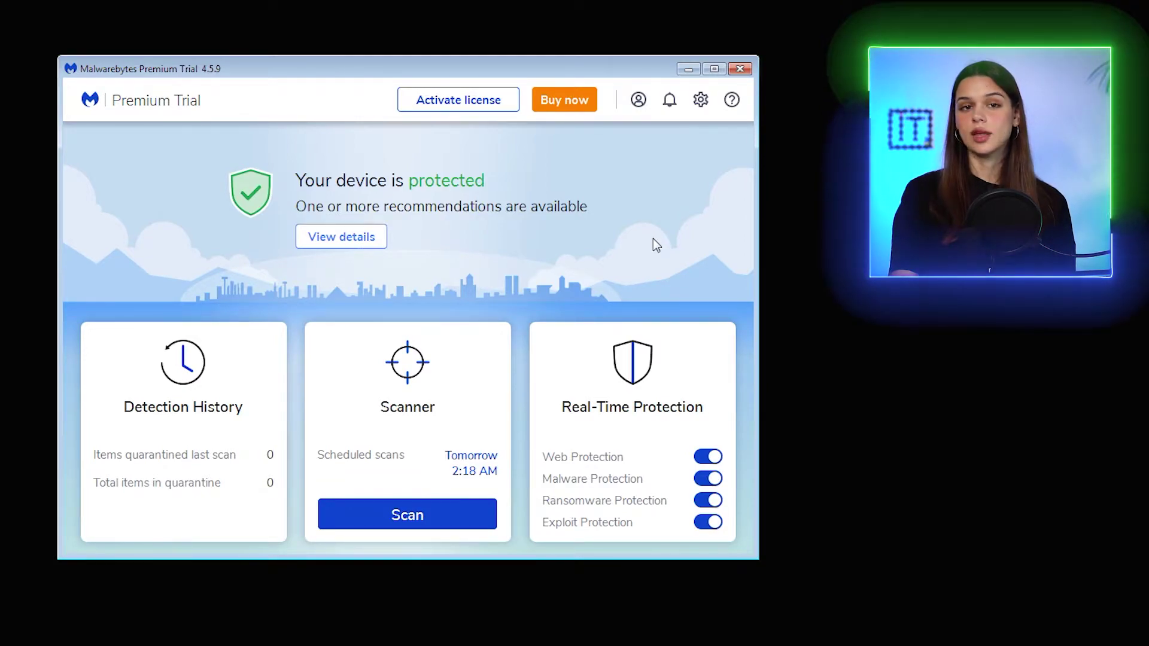
{"action": "left_click", "coordinate": [383, 238]}
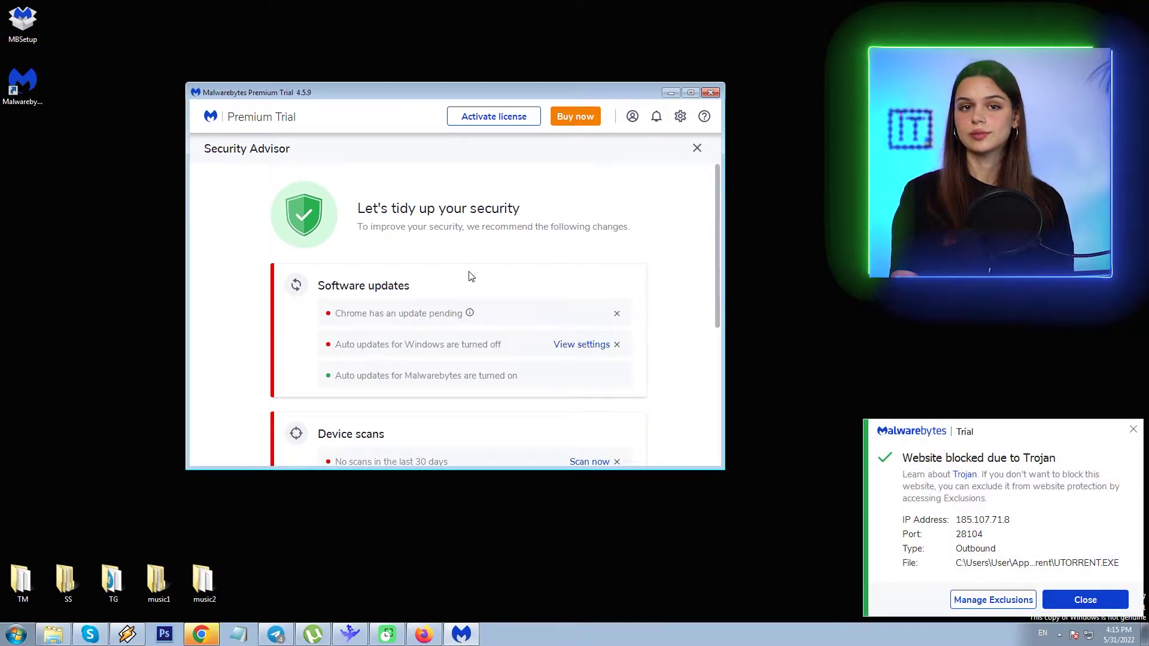
{"action": "scroll", "coordinate": [471, 276], "scroll_direction": "down", "scroll_amount": 5}
{"action": "left_click", "coordinate": [618, 298]}
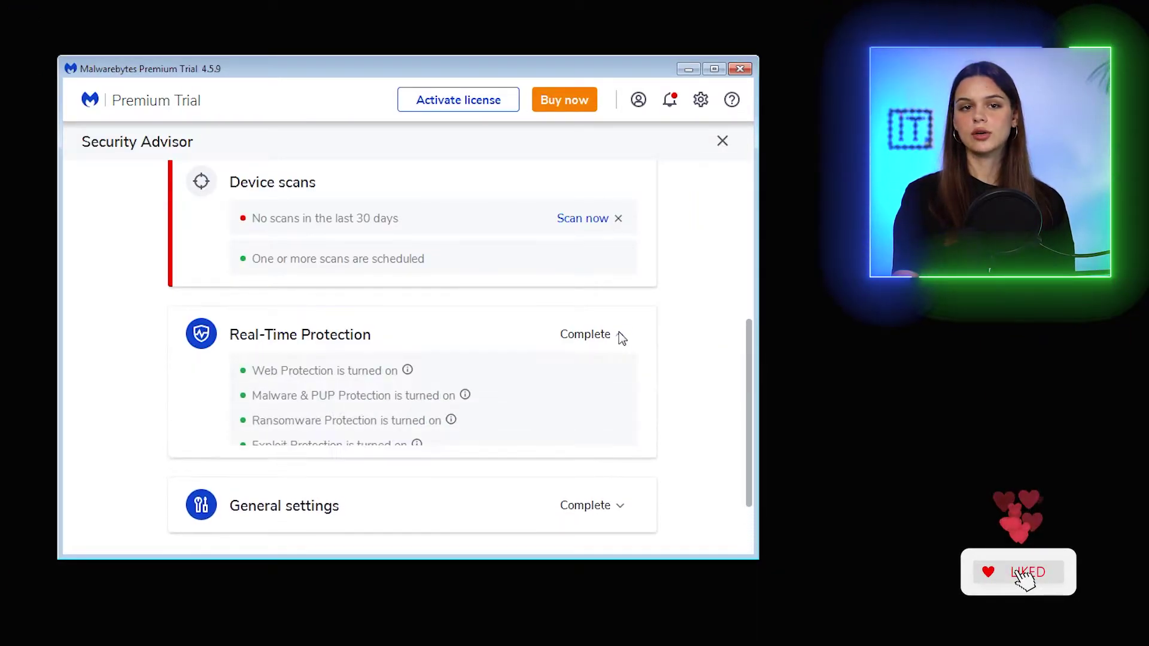
{"action": "left_click", "coordinate": [621, 336]}
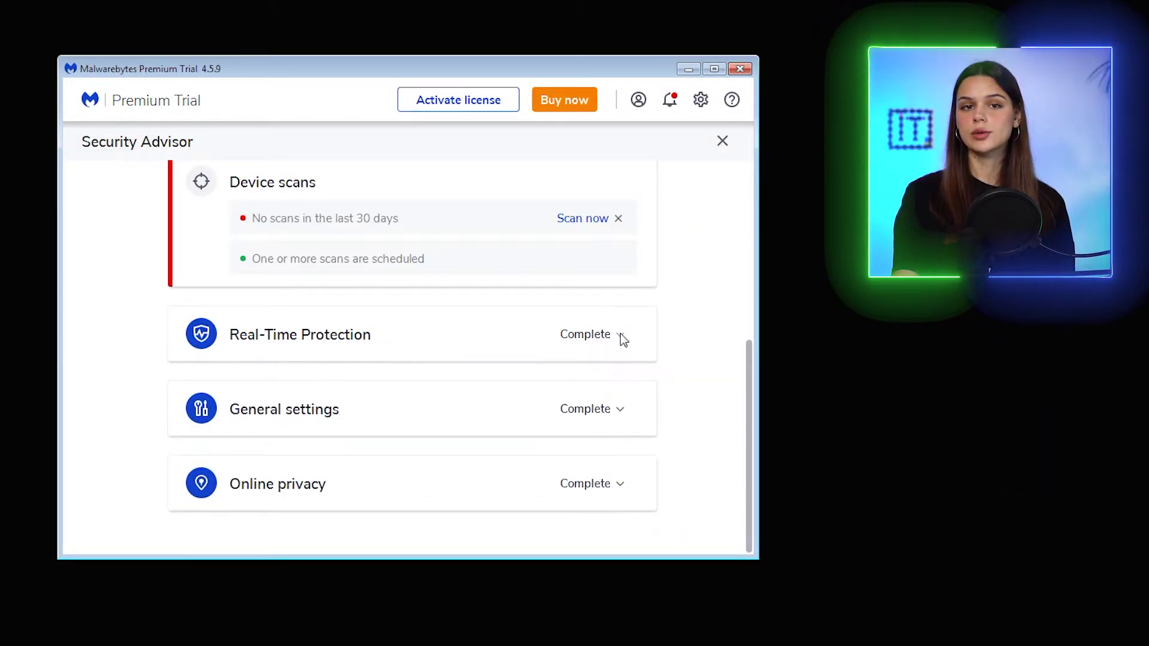
{"action": "scroll", "coordinate": [562, 312], "scroll_direction": "up", "scroll_amount": 5}
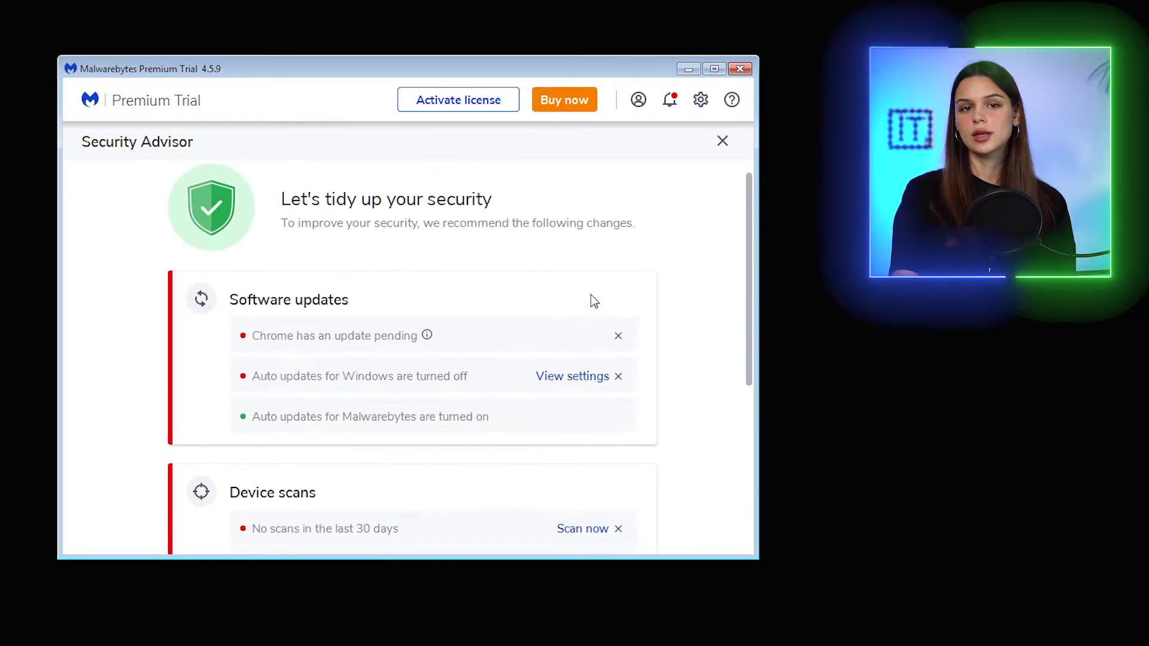
{"action": "scroll", "coordinate": [579, 267], "scroll_direction": "down", "scroll_amount": 5}
{"action": "scroll", "coordinate": [584, 282], "scroll_direction": "up", "scroll_amount": 5}
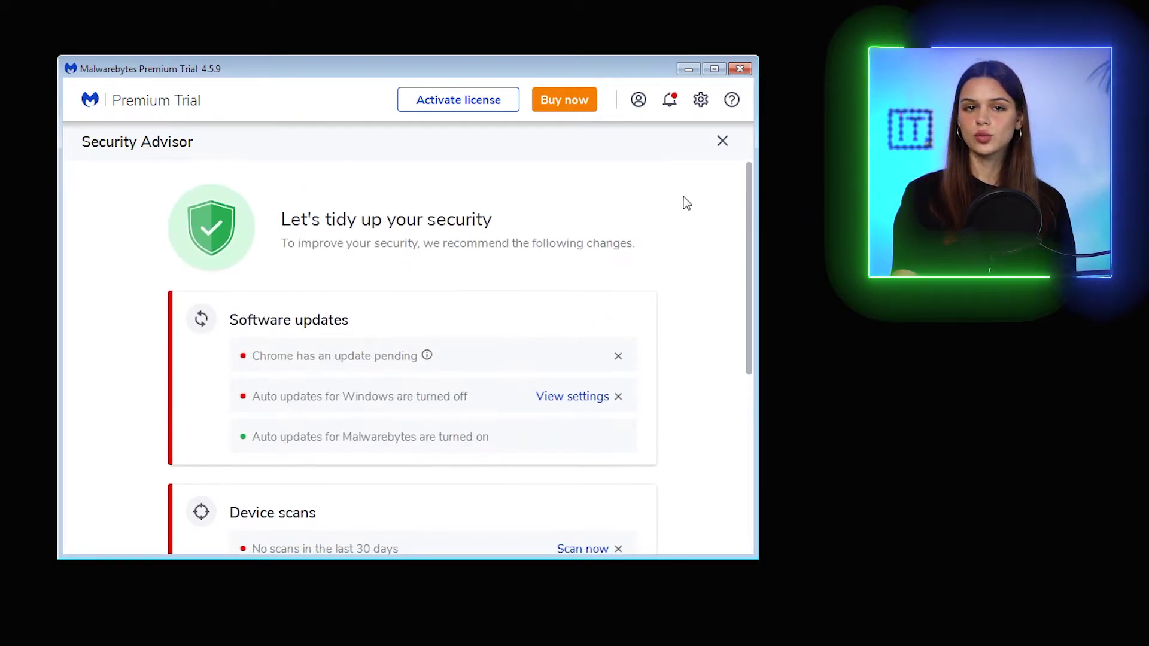
{"action": "left_click", "coordinate": [722, 142]}
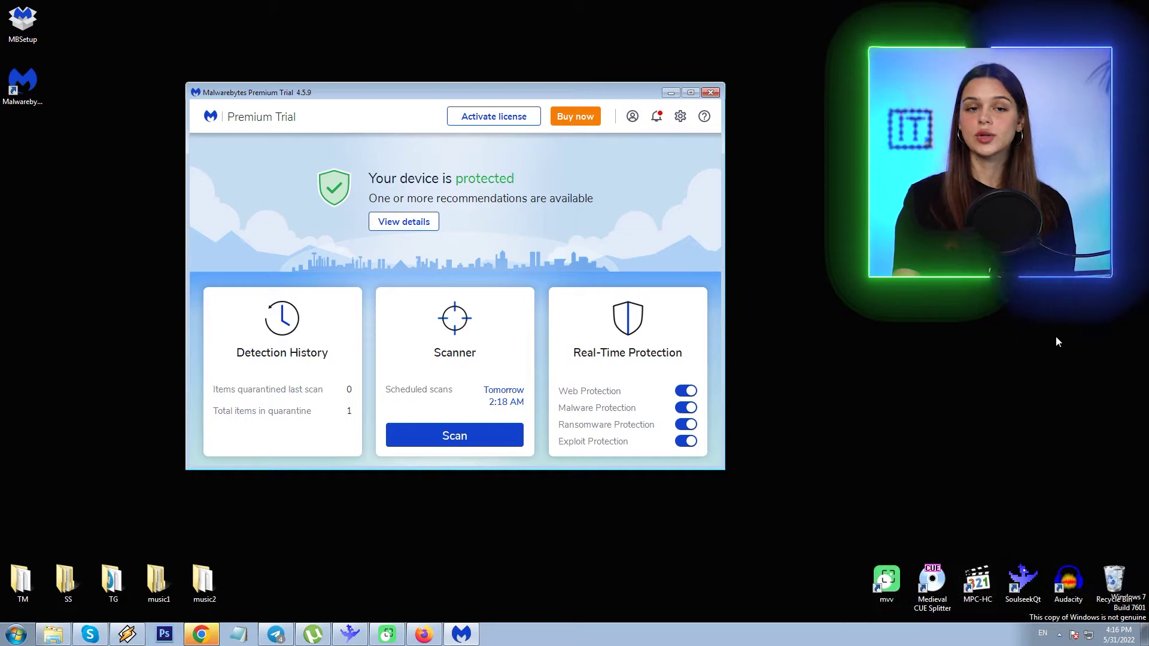
Step: Open Malwarebytes Settings and scroll through the General options
{"action": "left_click", "coordinate": [680, 116]}
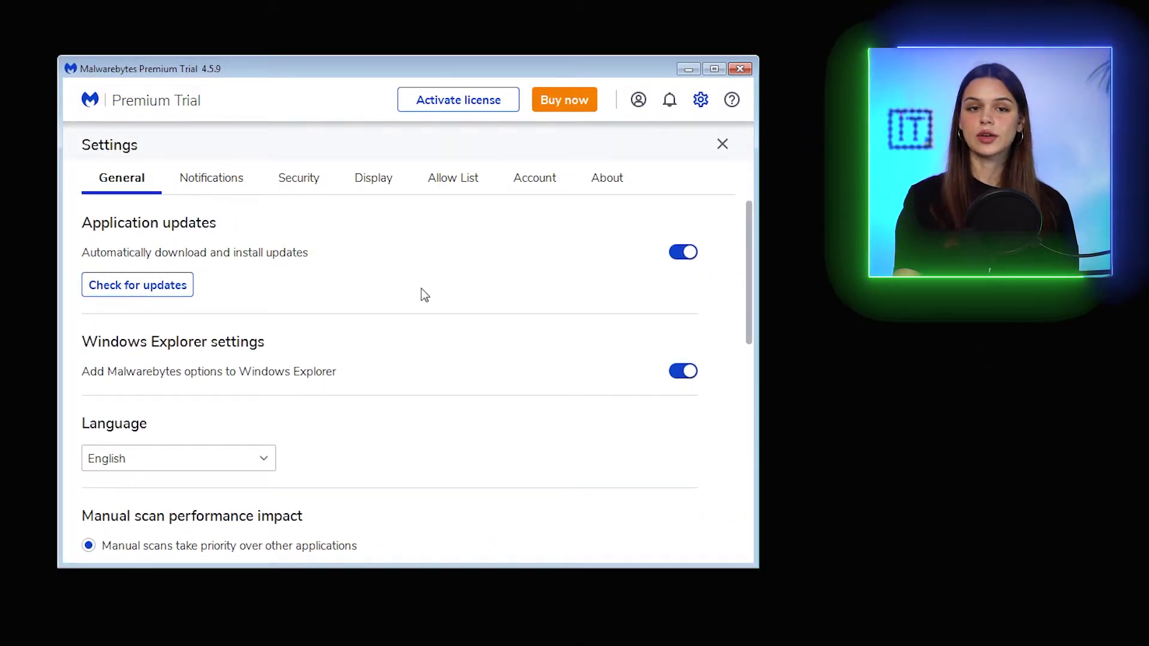
{"action": "scroll", "coordinate": [462, 299], "scroll_direction": "down", "scroll_amount": 1}
{"action": "scroll", "coordinate": [462, 300], "scroll_direction": "down", "scroll_amount": 8}
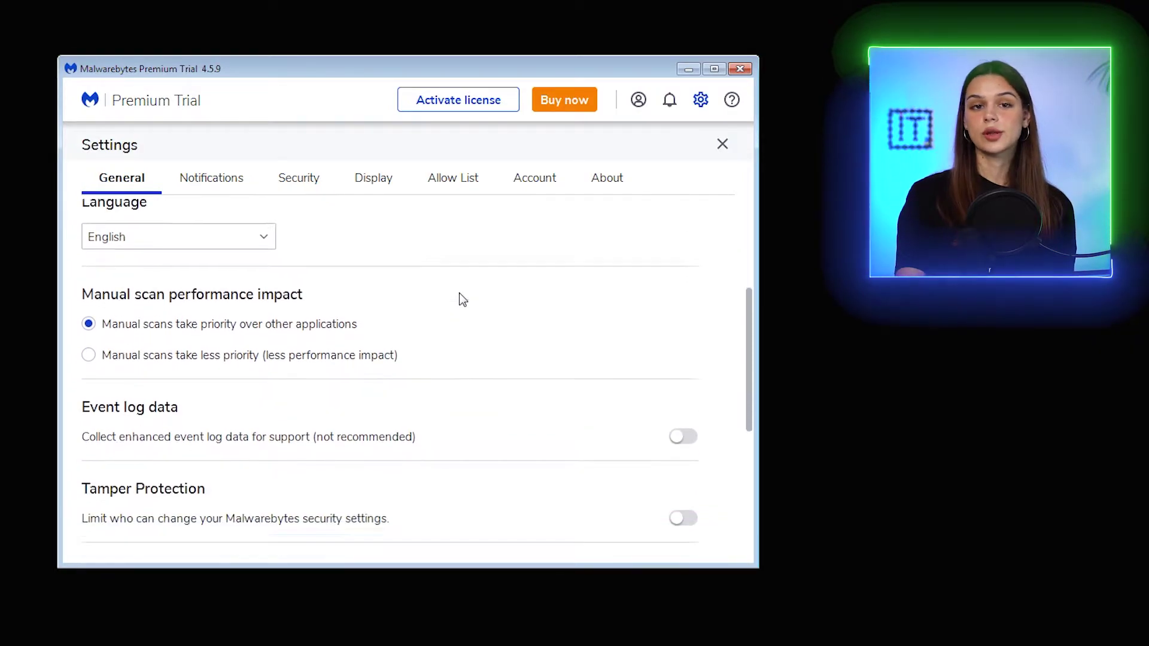
{"action": "scroll", "coordinate": [458, 293], "scroll_direction": "down", "scroll_amount": 1}
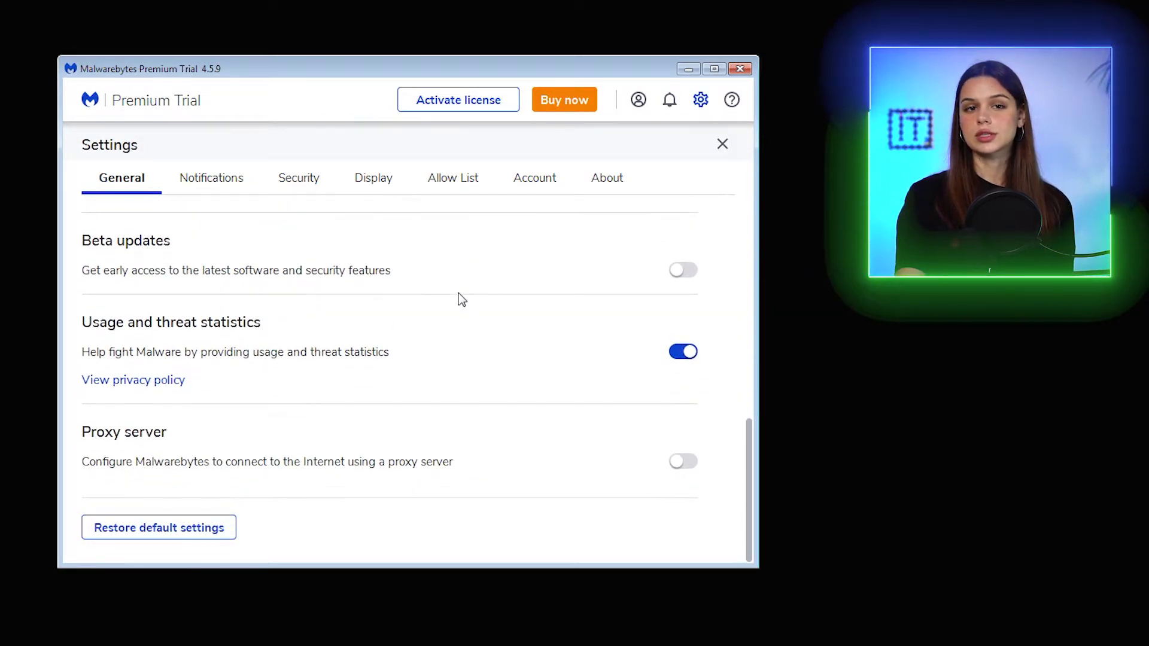
{"action": "scroll", "coordinate": [460, 302], "scroll_direction": "up", "scroll_amount": 1}
{"action": "scroll", "coordinate": [459, 303], "scroll_direction": "up", "scroll_amount": 9}
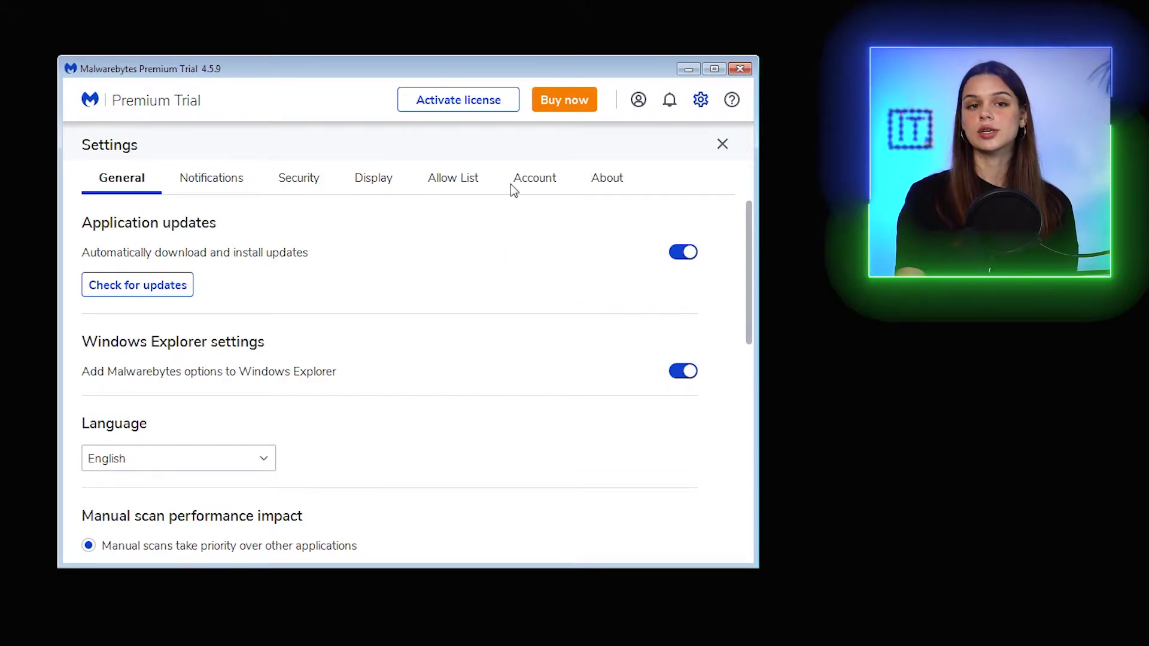
Step: View the About version info, the Allow List and the Display settings
{"action": "left_click", "coordinate": [616, 190]}
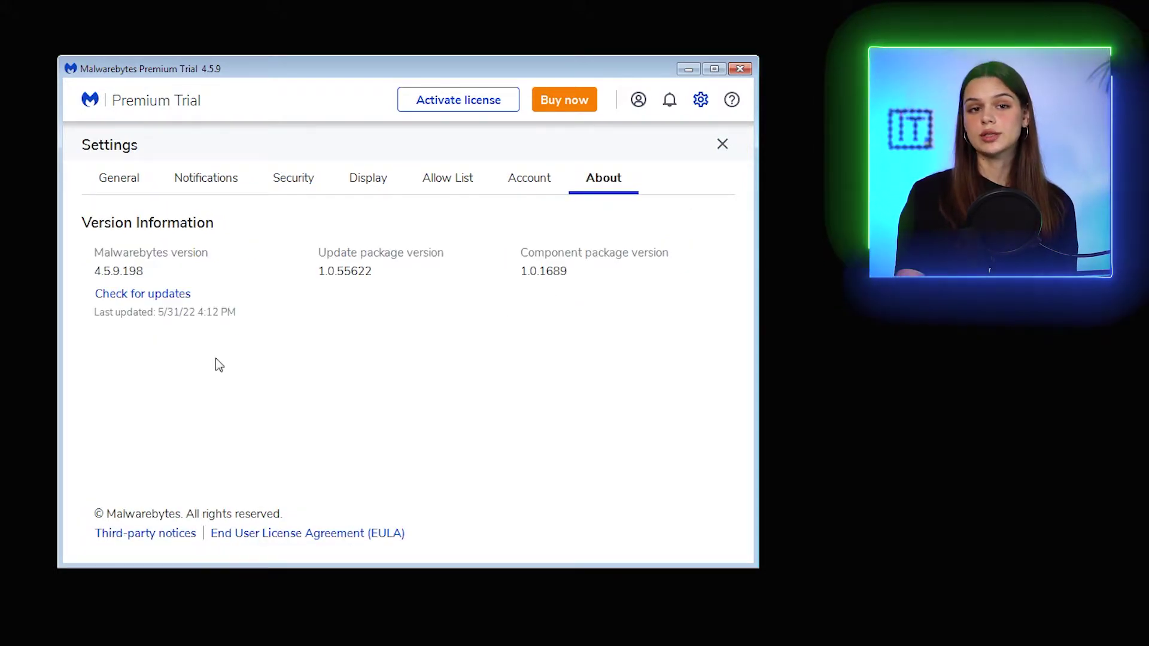
{"action": "left_click", "coordinate": [529, 178]}
{"action": "left_click", "coordinate": [443, 178]}
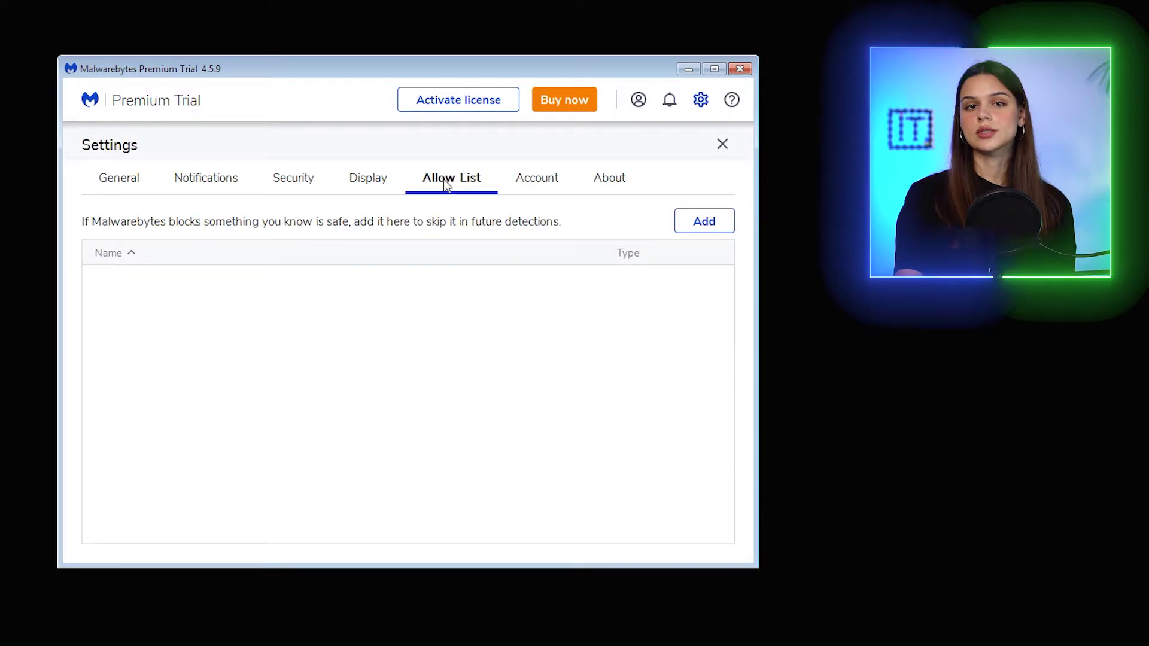
{"action": "left_click", "coordinate": [370, 180]}
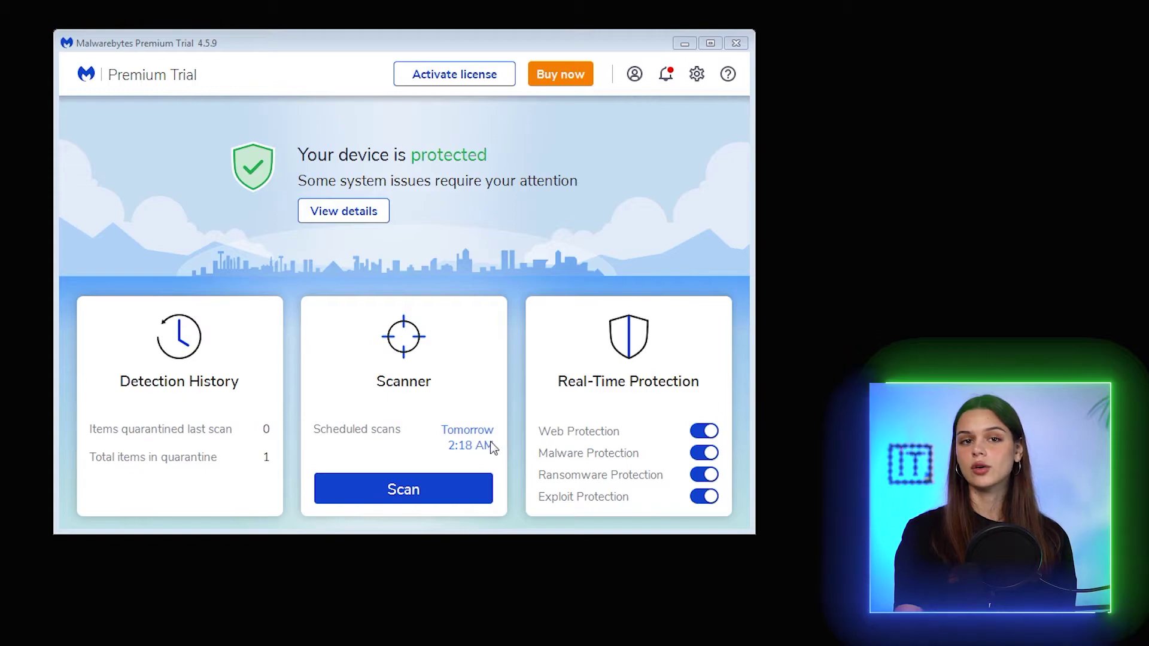
Step: Change the scheduled Threat Scan to repeat weekly and adjust its start time
{"action": "left_click", "coordinate": [359, 431]}
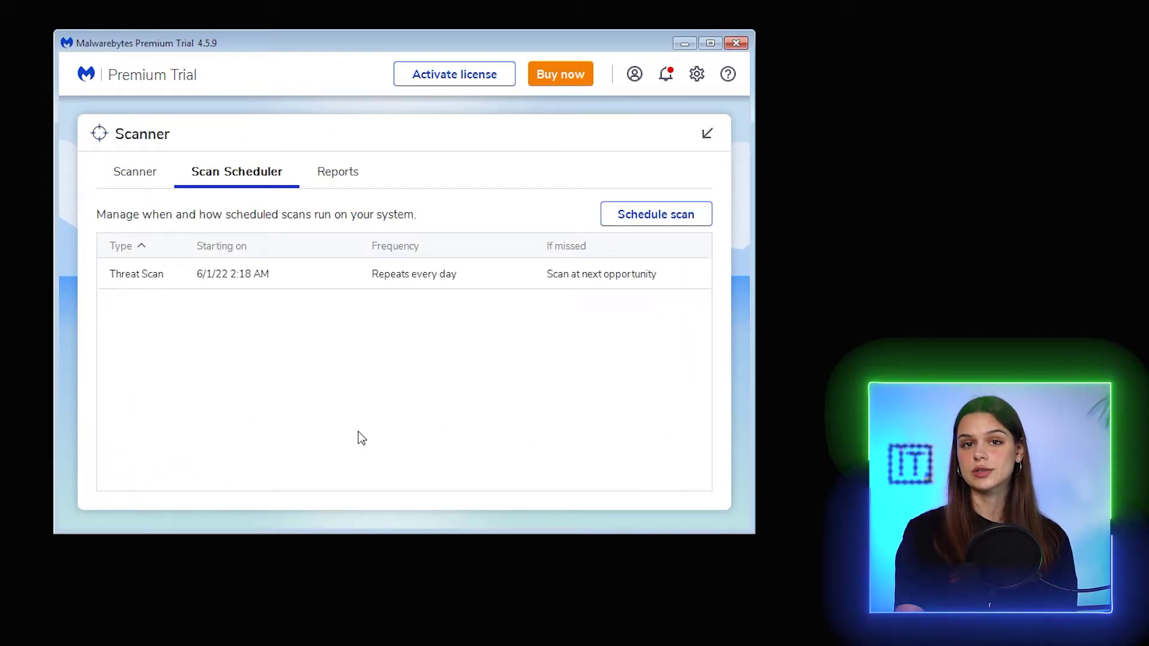
{"action": "left_click", "coordinate": [419, 273]}
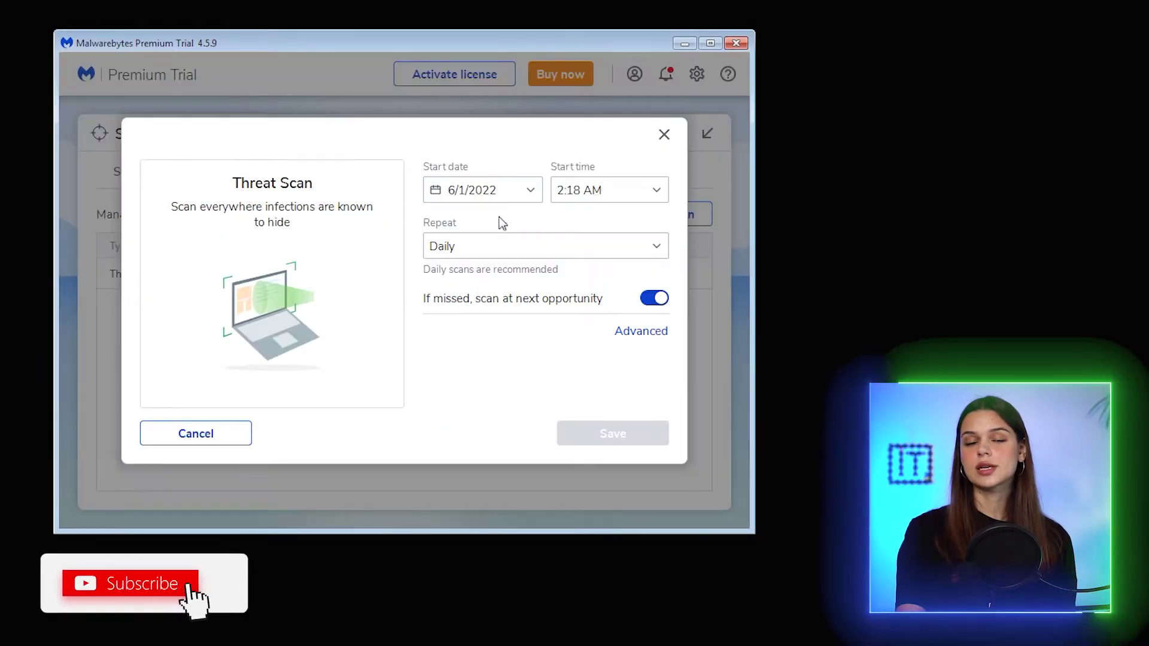
{"action": "left_click", "coordinate": [485, 245]}
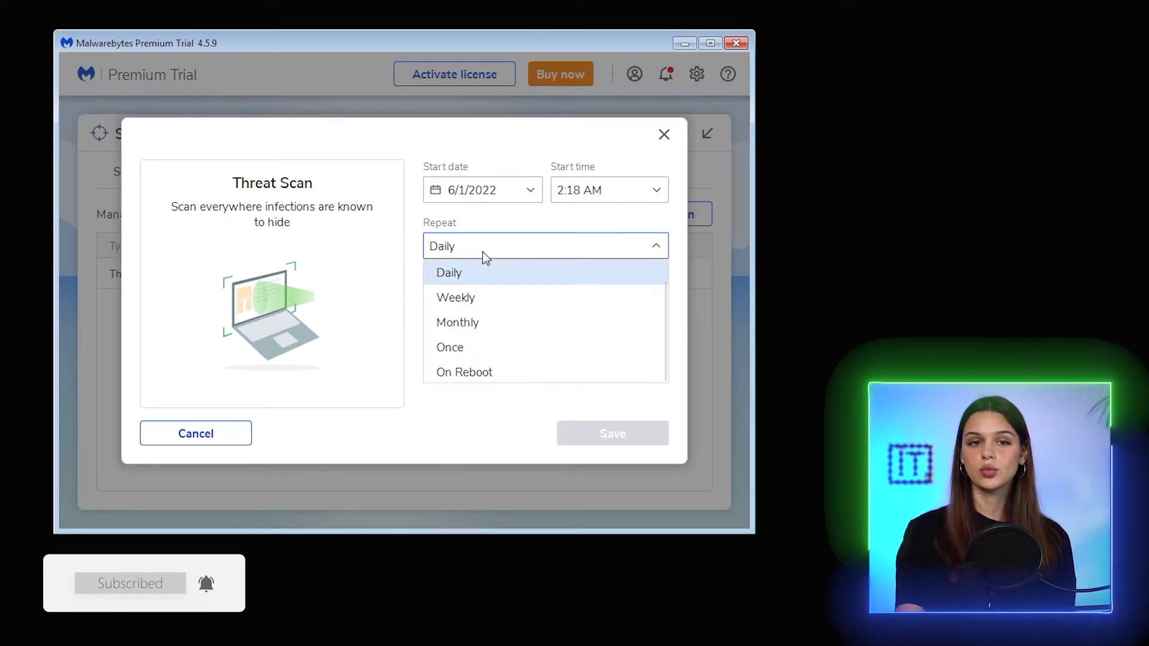
{"action": "left_click", "coordinate": [458, 300]}
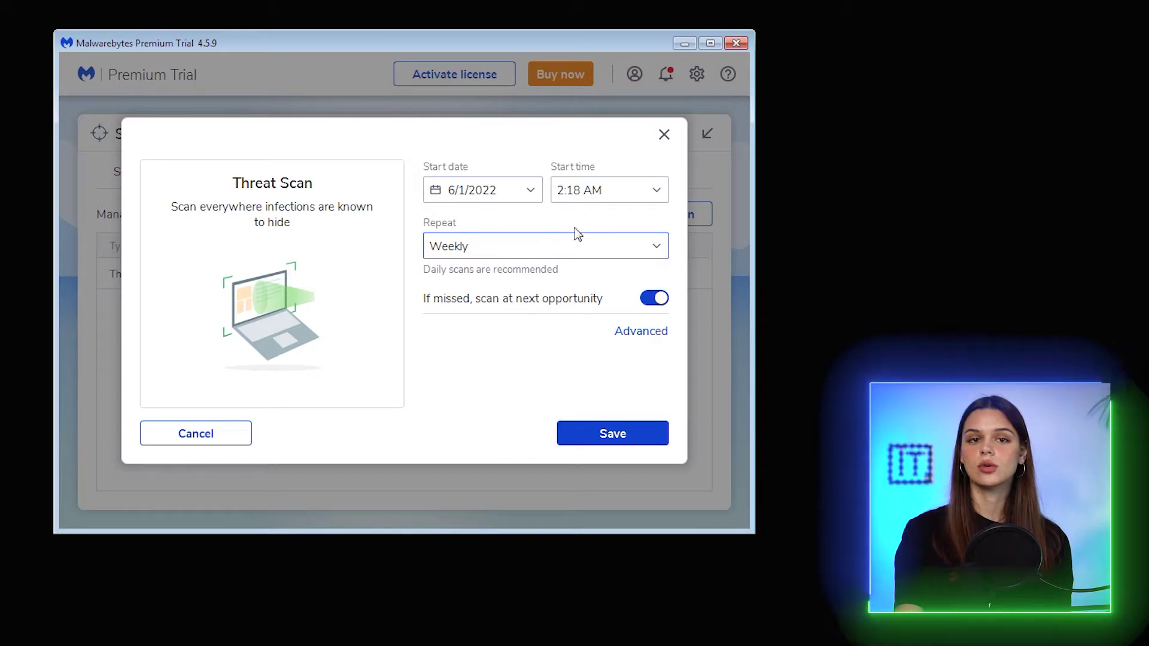
{"action": "left_click", "coordinate": [616, 190]}
{"action": "left_click", "coordinate": [652, 192]}
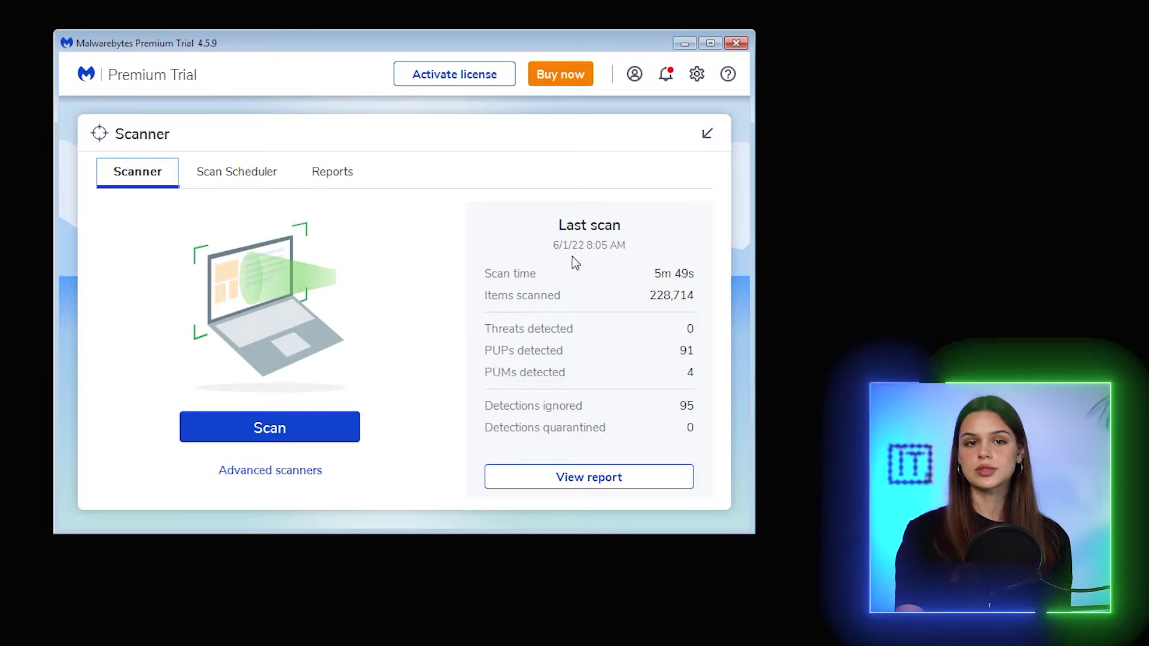
Step: Run a Threat Scan, quarantine the DriverMax item and always ignore the remaining detections
{"action": "left_click", "coordinate": [262, 471]}
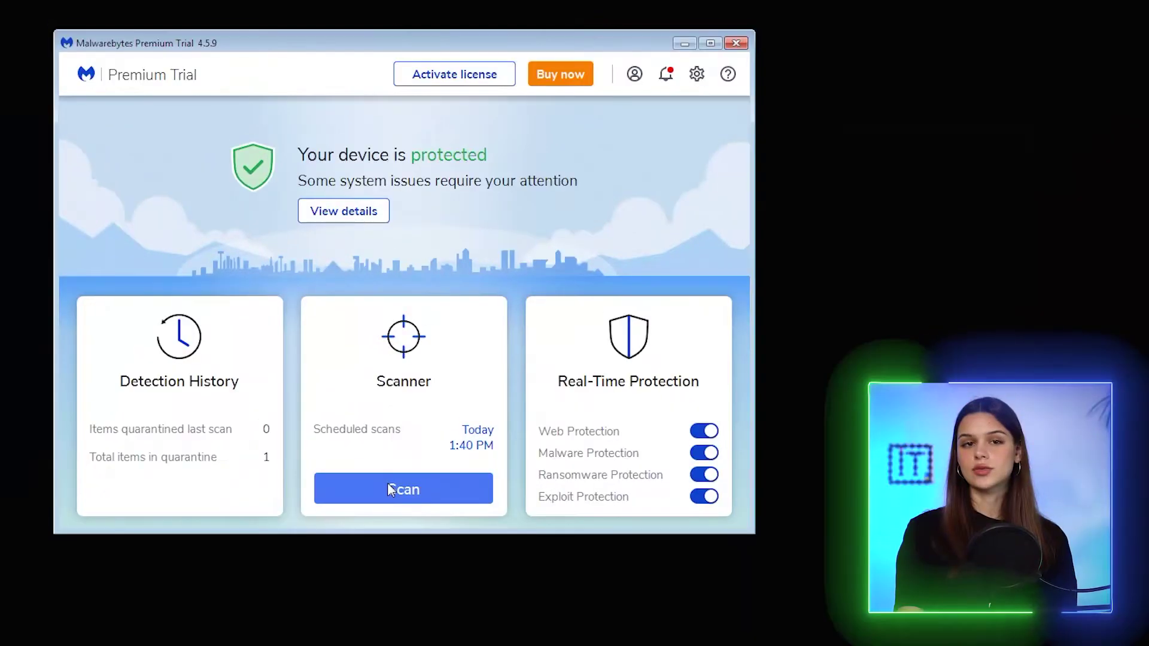
{"action": "left_click", "coordinate": [384, 487]}
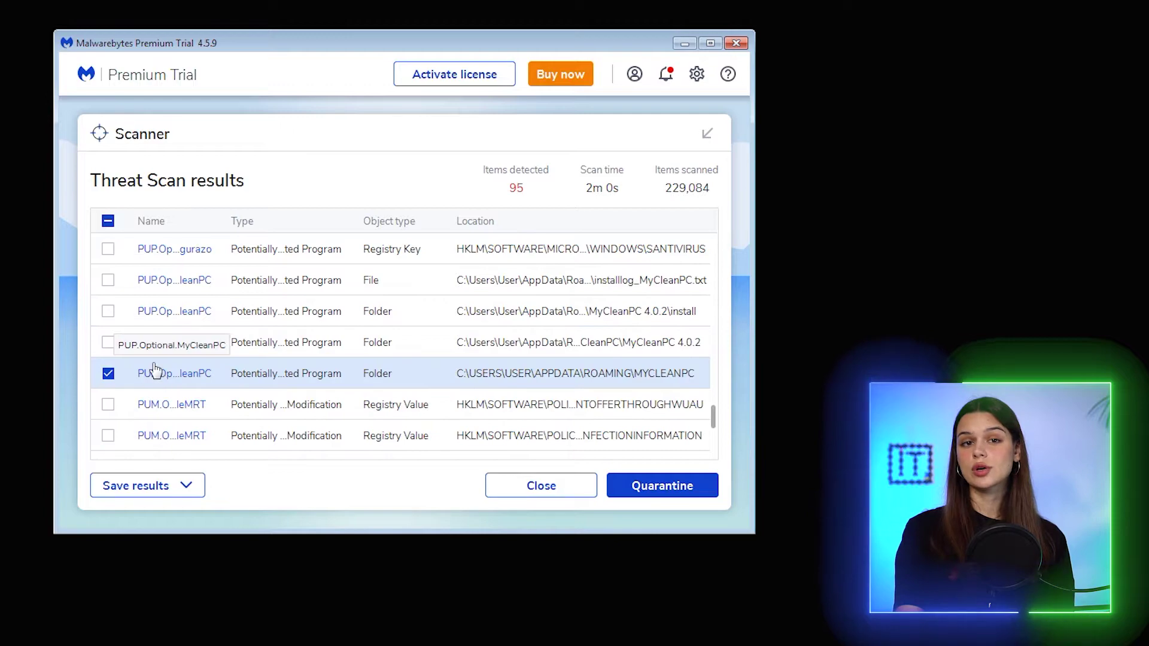
{"action": "scroll", "coordinate": [180, 359], "scroll_direction": "down", "scroll_amount": 1}
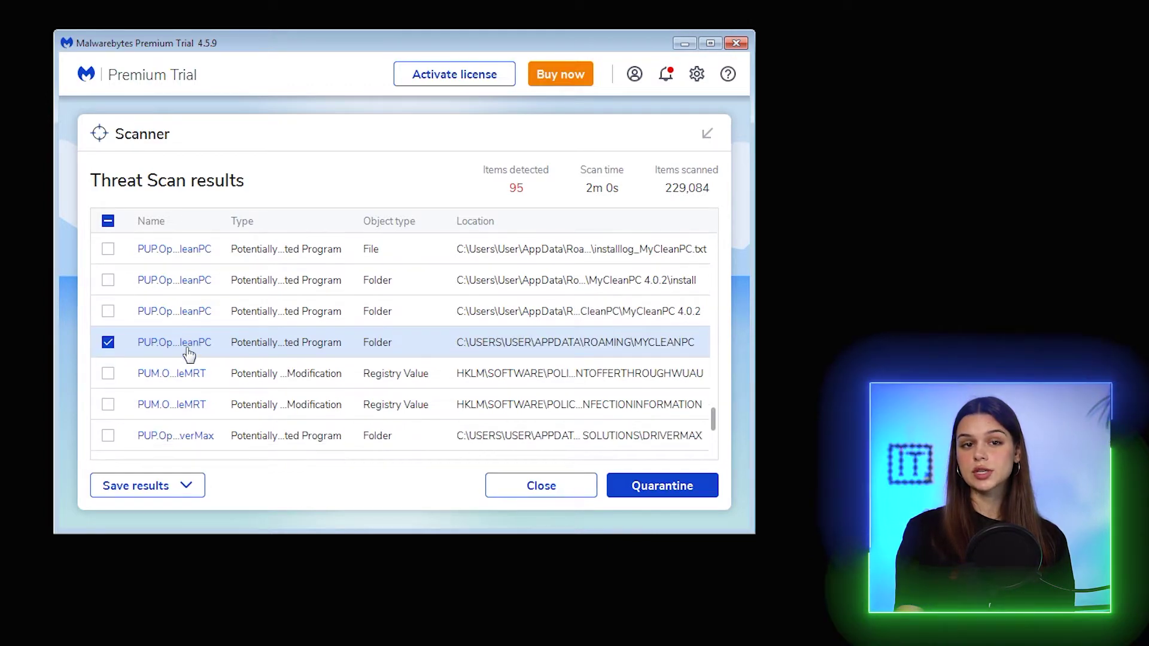
{"action": "scroll", "coordinate": [189, 355], "scroll_direction": "down", "scroll_amount": 1}
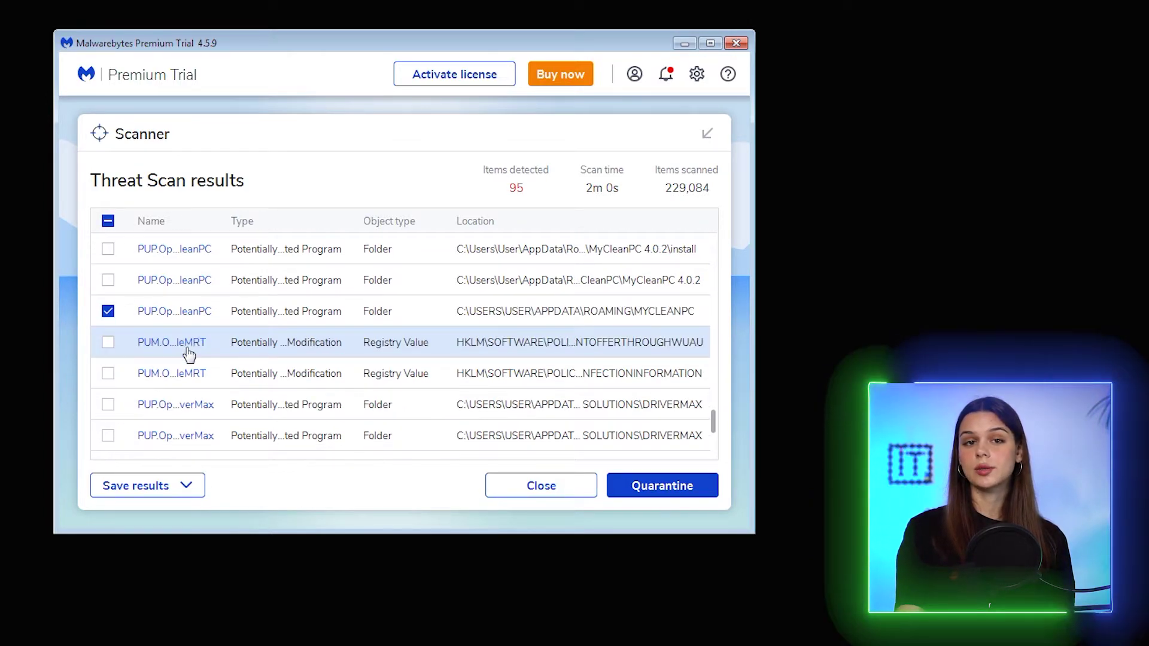
{"action": "left_click", "coordinate": [108, 405]}
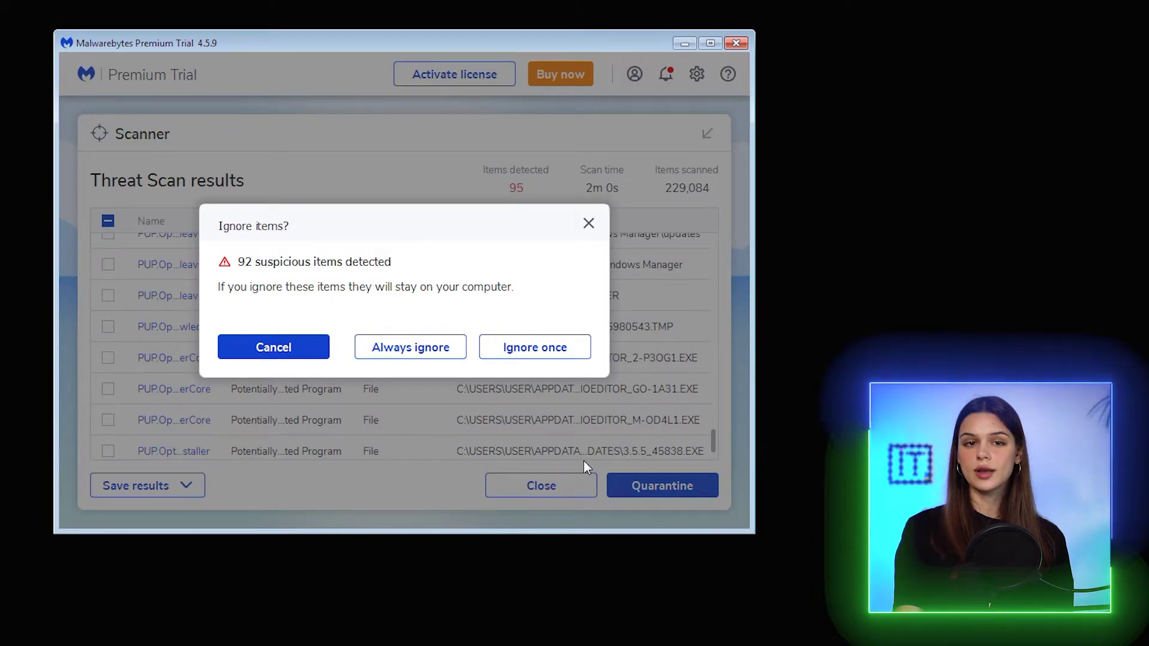
{"action": "left_click", "coordinate": [365, 344]}
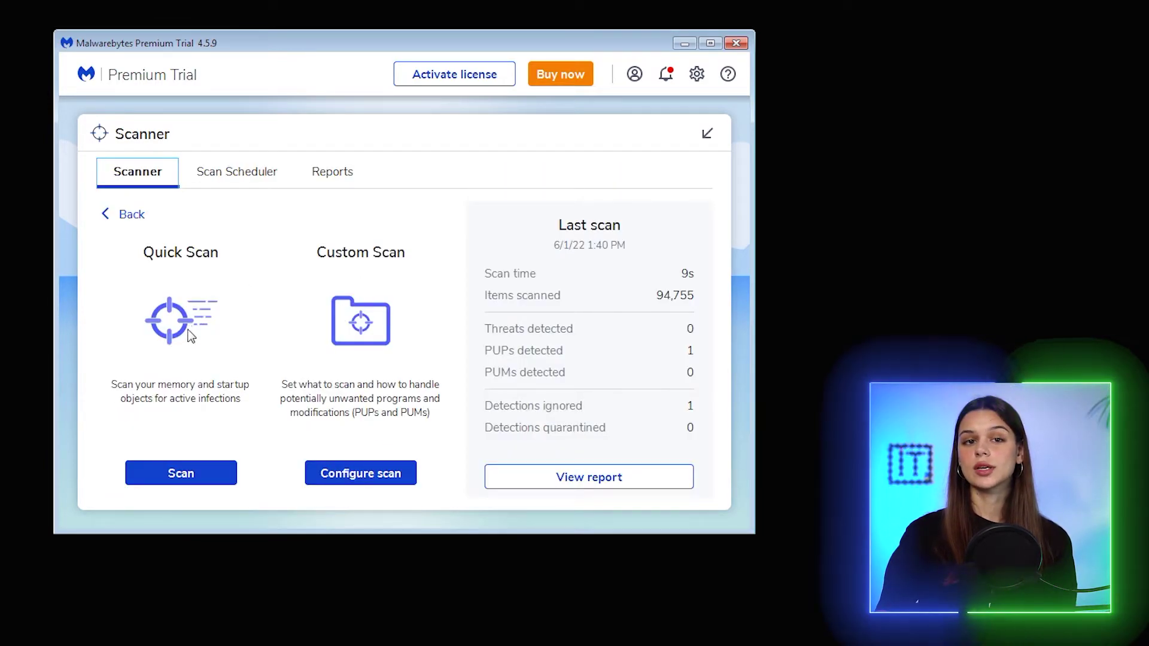
Step: Run a Quick Scan, then a Custom Scan configured to include DOWNLOADS
{"action": "left_click", "coordinate": [180, 472]}
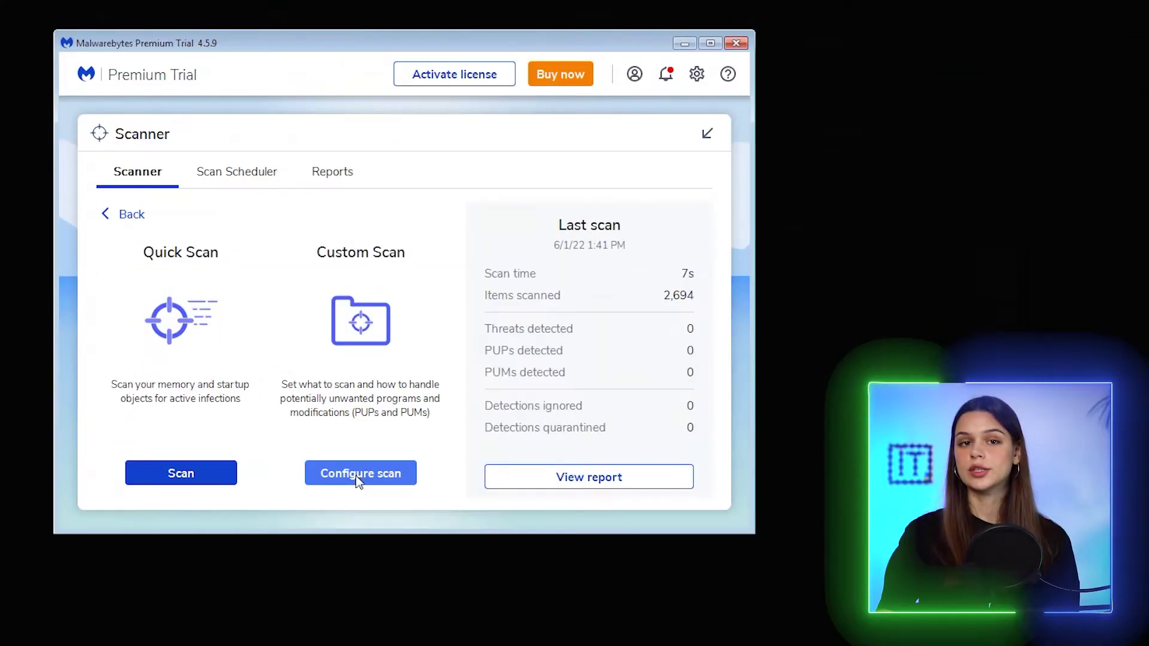
{"action": "left_click", "coordinate": [359, 475]}
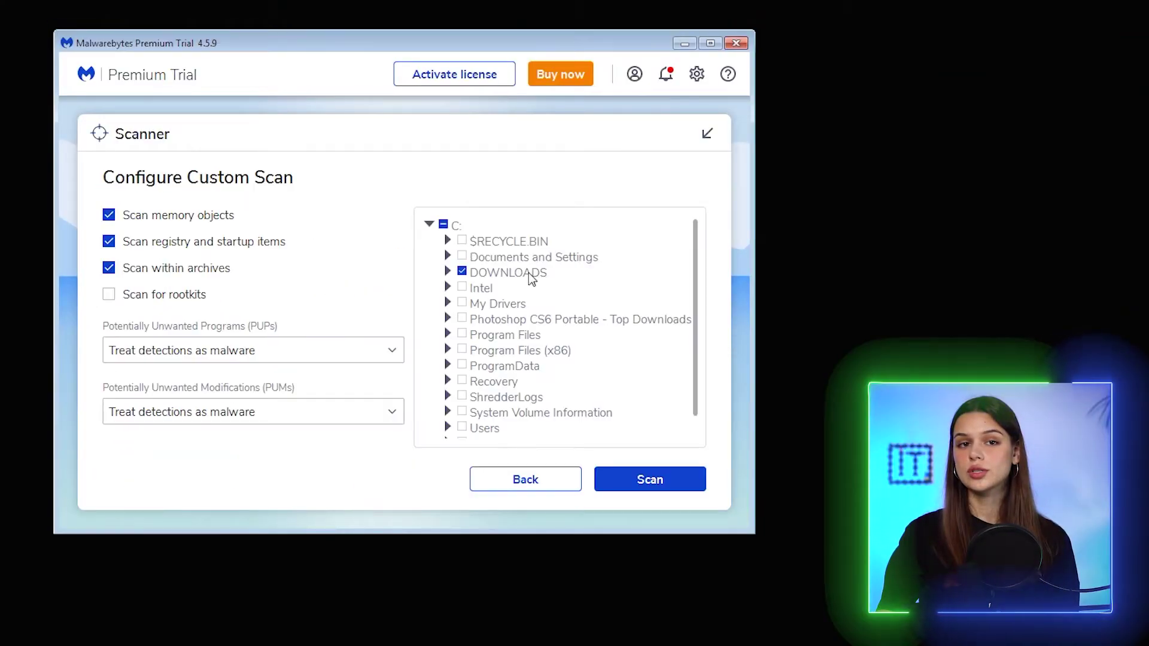
{"action": "left_click", "coordinate": [635, 484]}
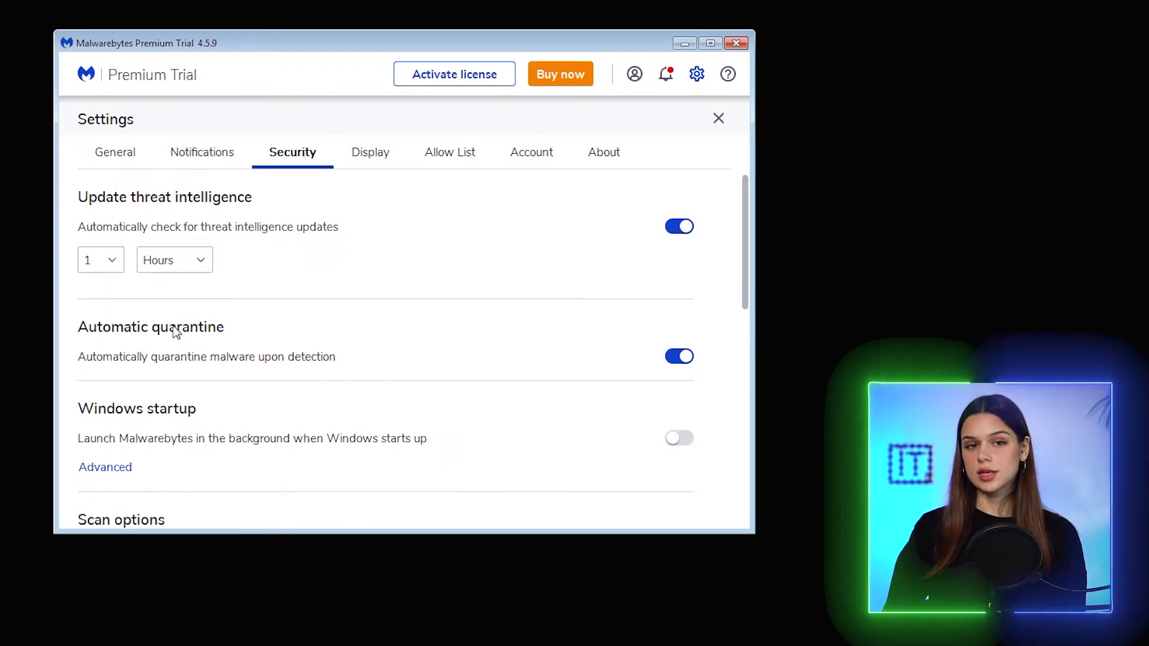
{"action": "scroll", "coordinate": [188, 317], "scroll_direction": "down", "scroll_amount": 1}
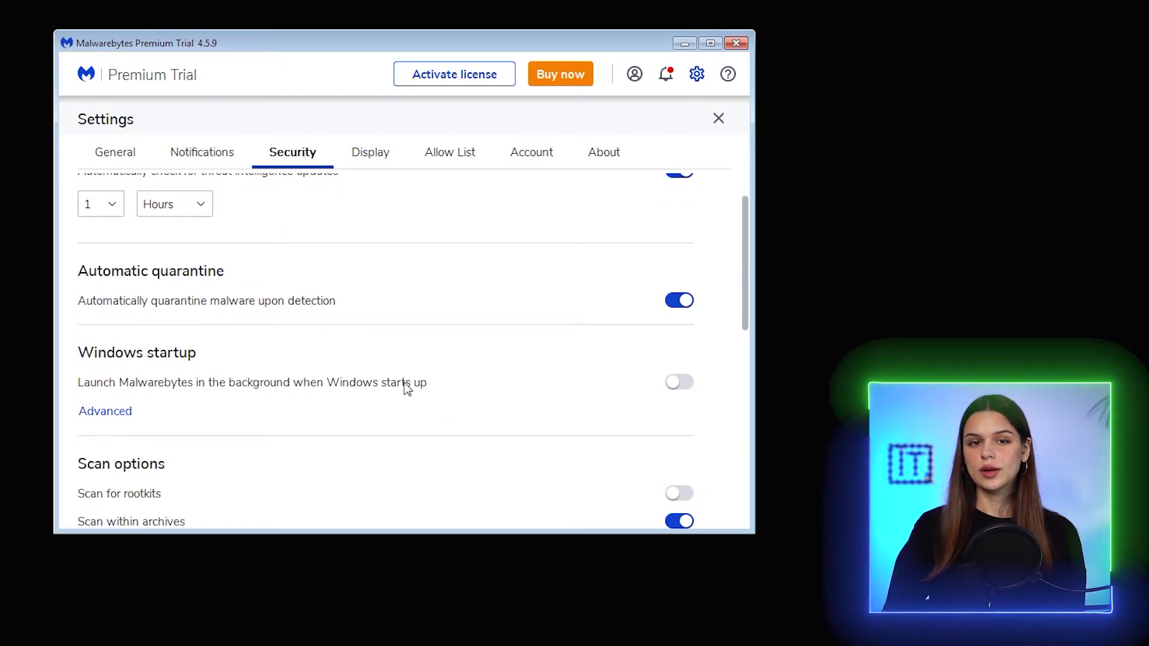
Step: Toggle automatic quarantine off and back on, then review the startup and scan options
{"action": "scroll", "coordinate": [294, 318], "scroll_direction": "up", "scroll_amount": 1}
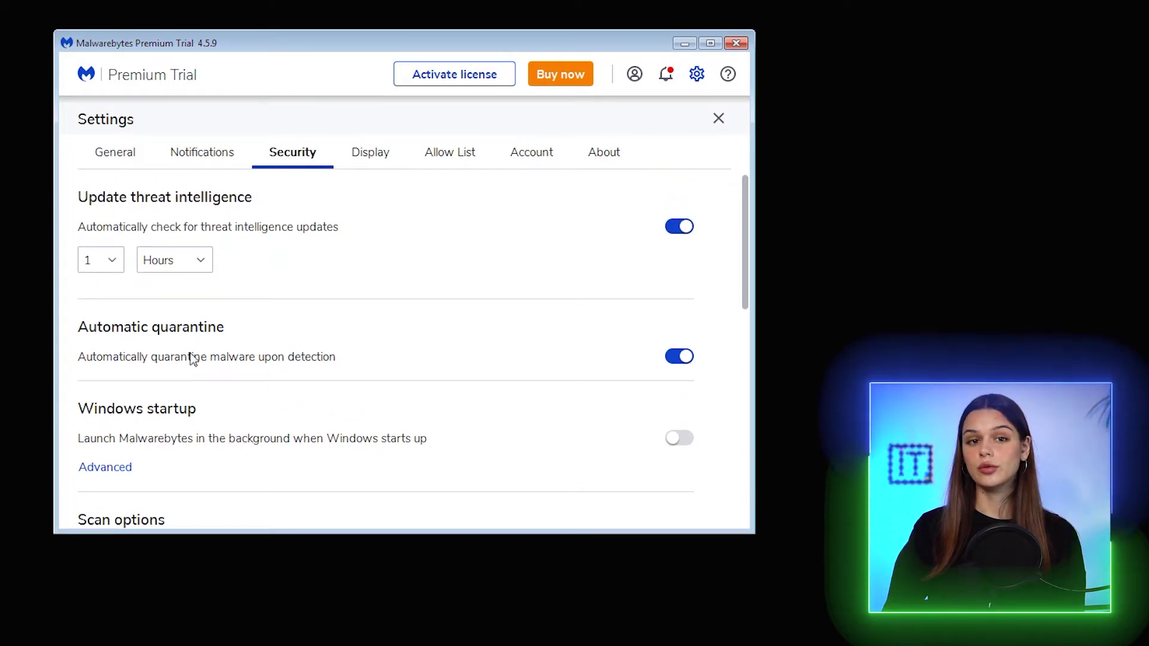
{"action": "left_click", "coordinate": [672, 358]}
{"action": "left_click", "coordinate": [681, 357]}
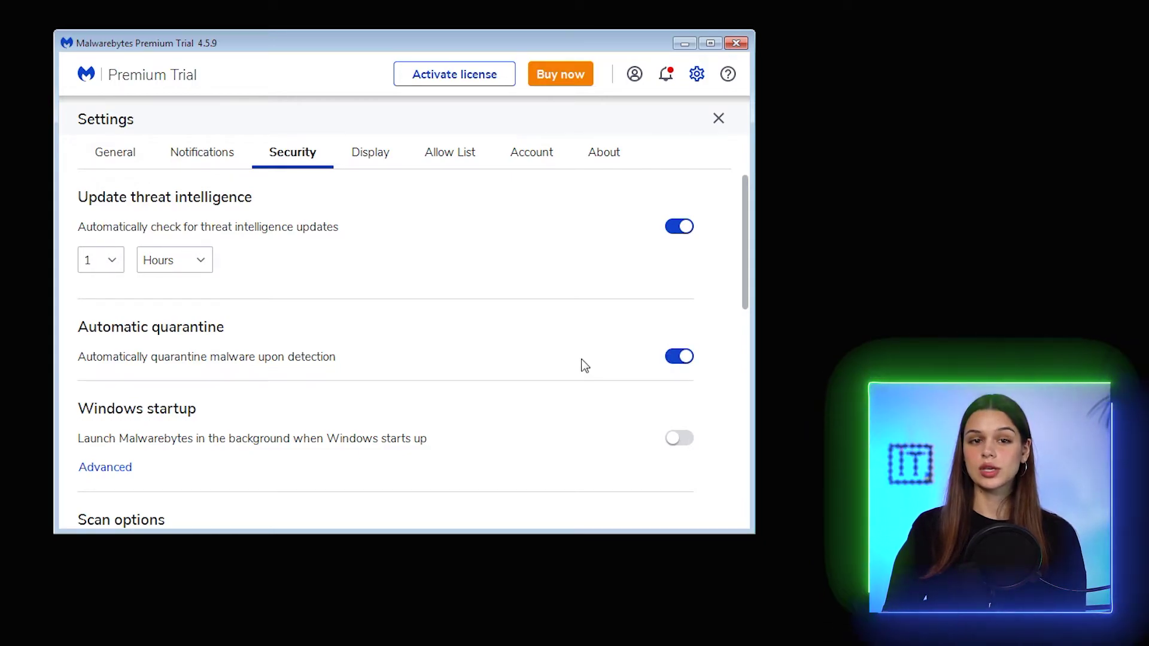
{"action": "scroll", "coordinate": [525, 347], "scroll_direction": "down", "scroll_amount": 5}
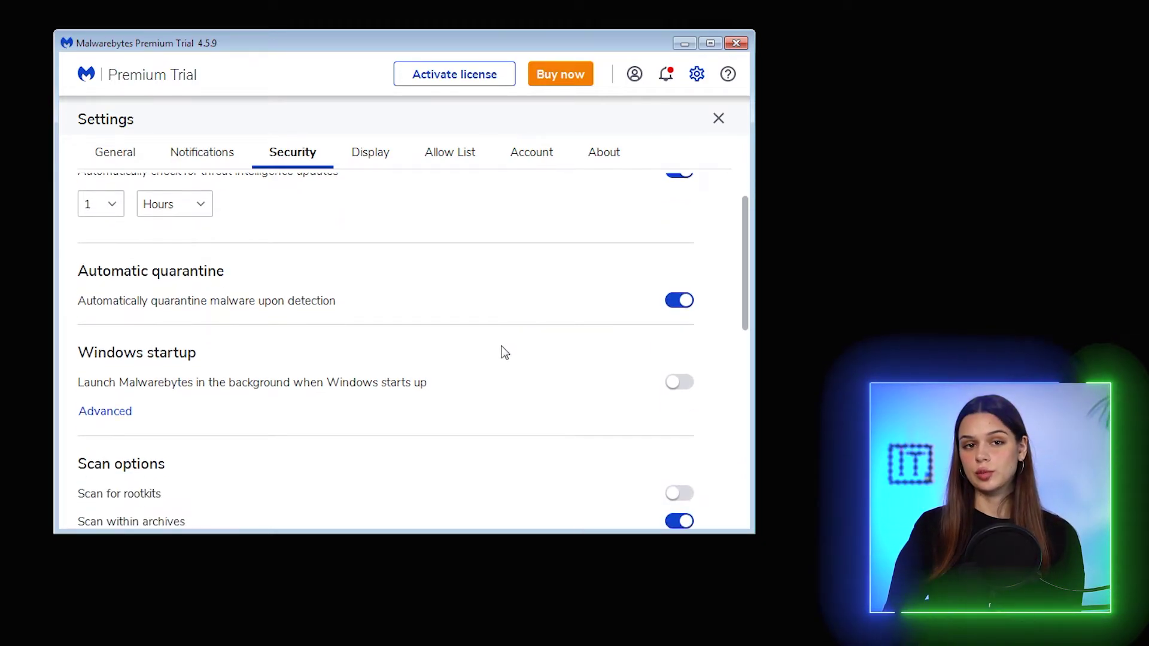
{"action": "scroll", "coordinate": [426, 286], "scroll_direction": "down", "scroll_amount": 5}
{"action": "scroll", "coordinate": [420, 305], "scroll_direction": "up", "scroll_amount": 8}
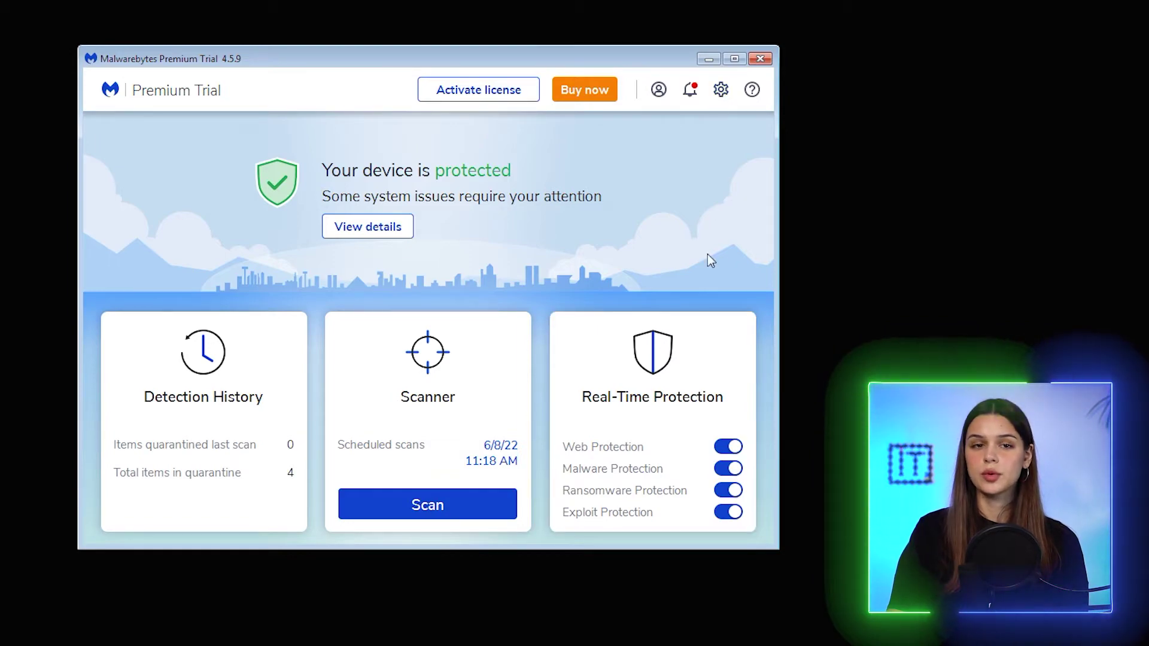
Step: Reopen Settings > Security, re-enable automatic quarantine and review the scan options
{"action": "left_click", "coordinate": [722, 94]}
{"action": "left_click", "coordinate": [319, 169]}
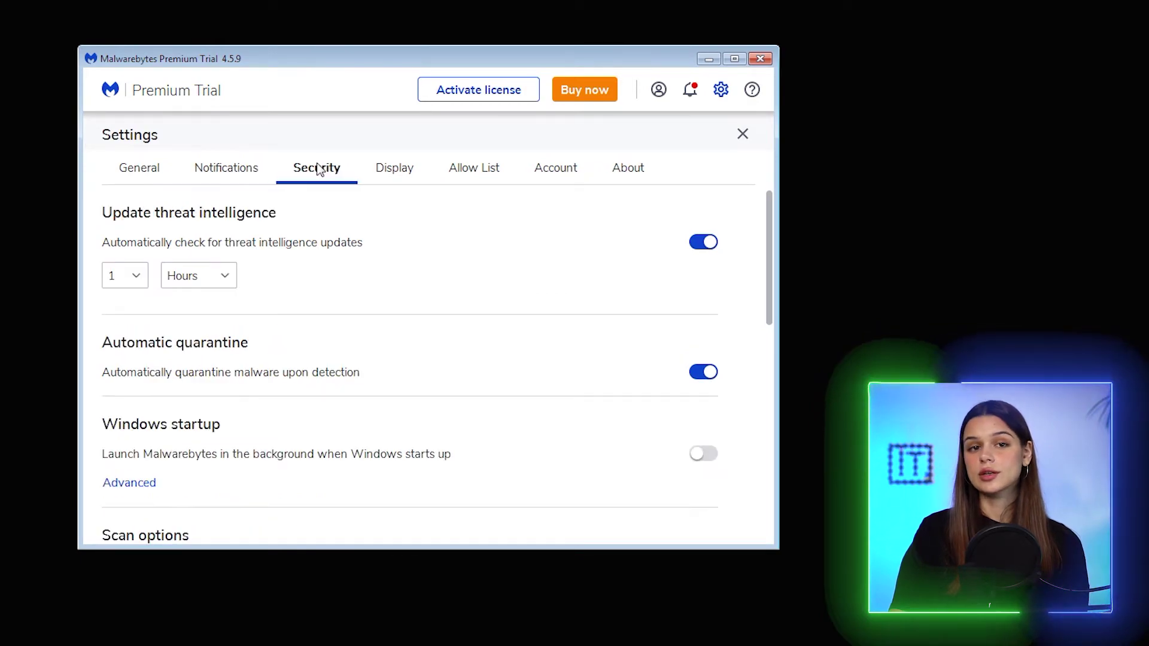
{"action": "left_click", "coordinate": [704, 377]}
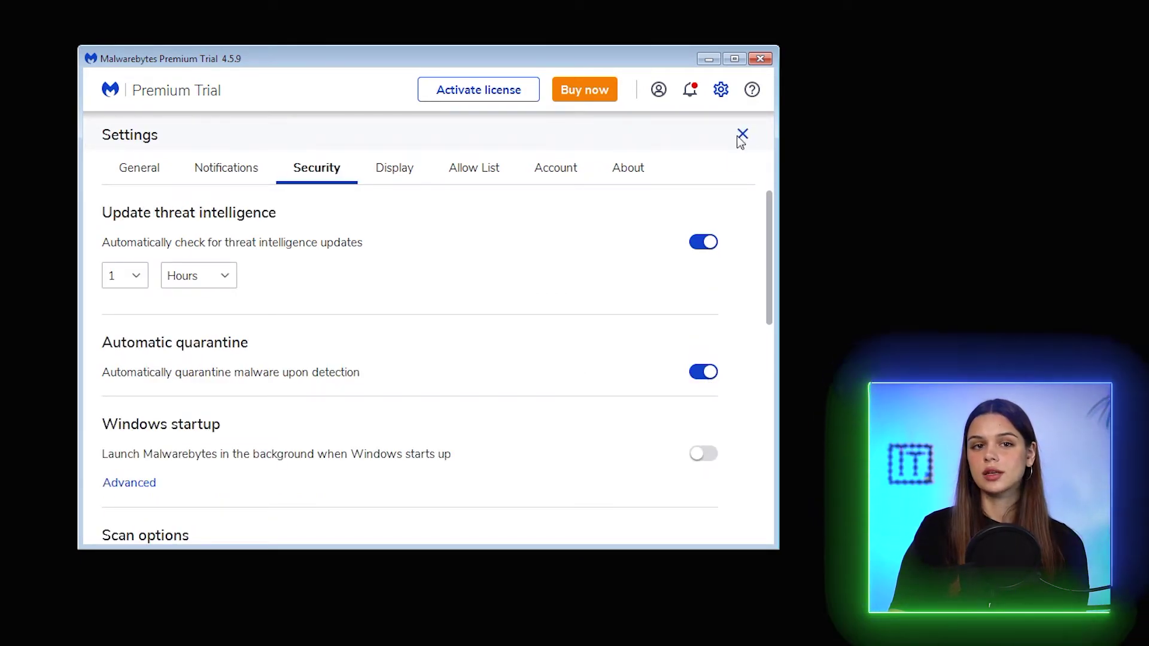
{"action": "scroll", "coordinate": [497, 341], "scroll_direction": "down", "scroll_amount": 2}
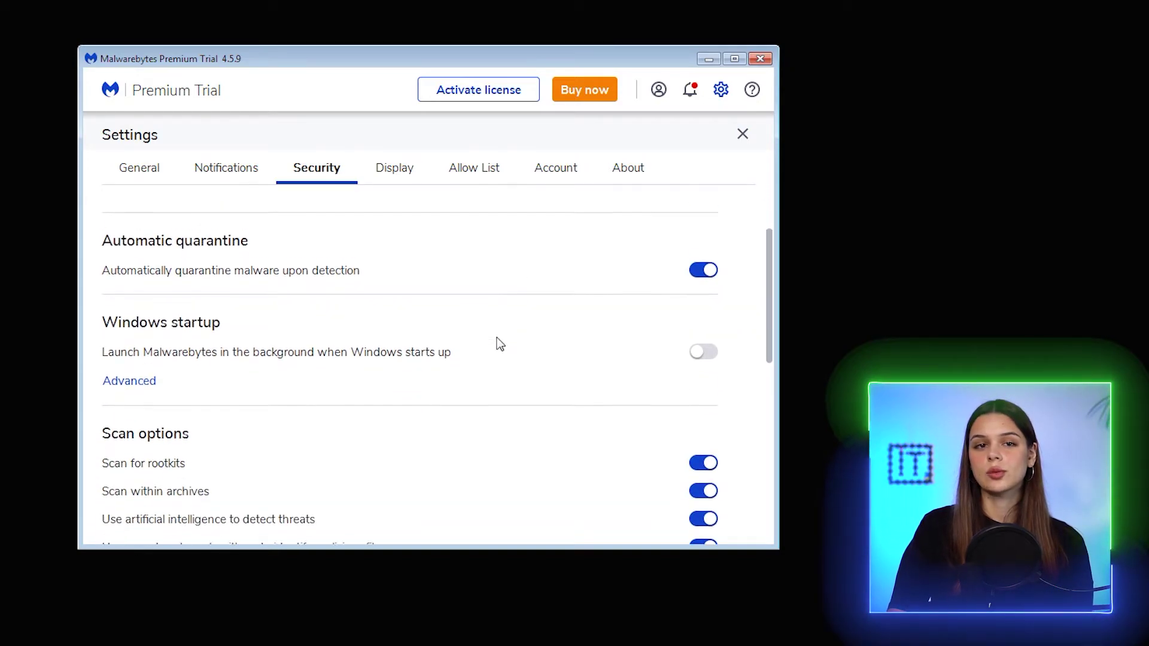
{"action": "scroll", "coordinate": [496, 341], "scroll_direction": "down", "scroll_amount": 3}
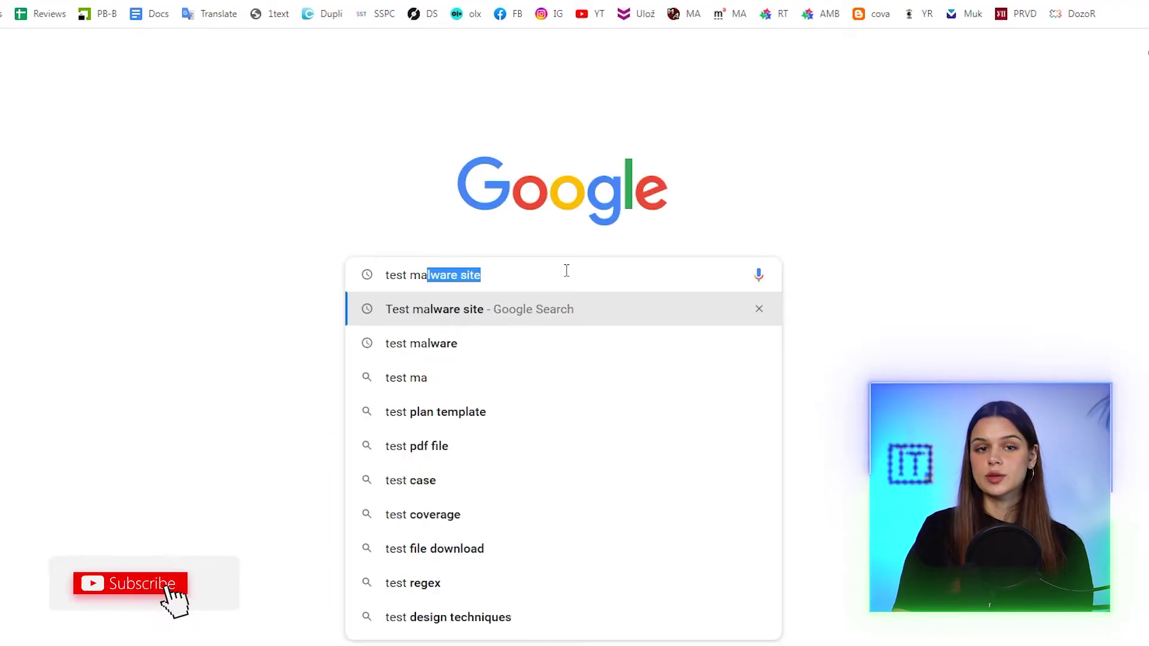
Step: Search Google for 'test malware site' and open the EICAR result in a new tab
{"action": "type", "text": "lwa"}
{"action": "key", "text": "Return"}
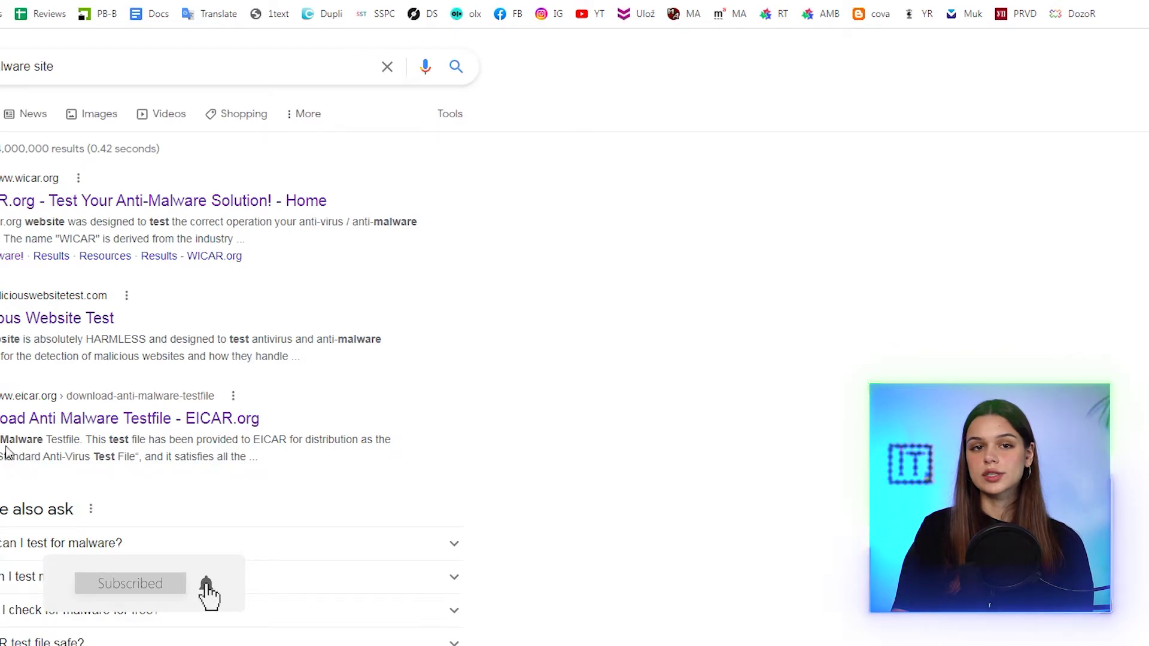
{"action": "right_click", "coordinate": [98, 419]}
{"action": "left_click", "coordinate": [150, 446]}
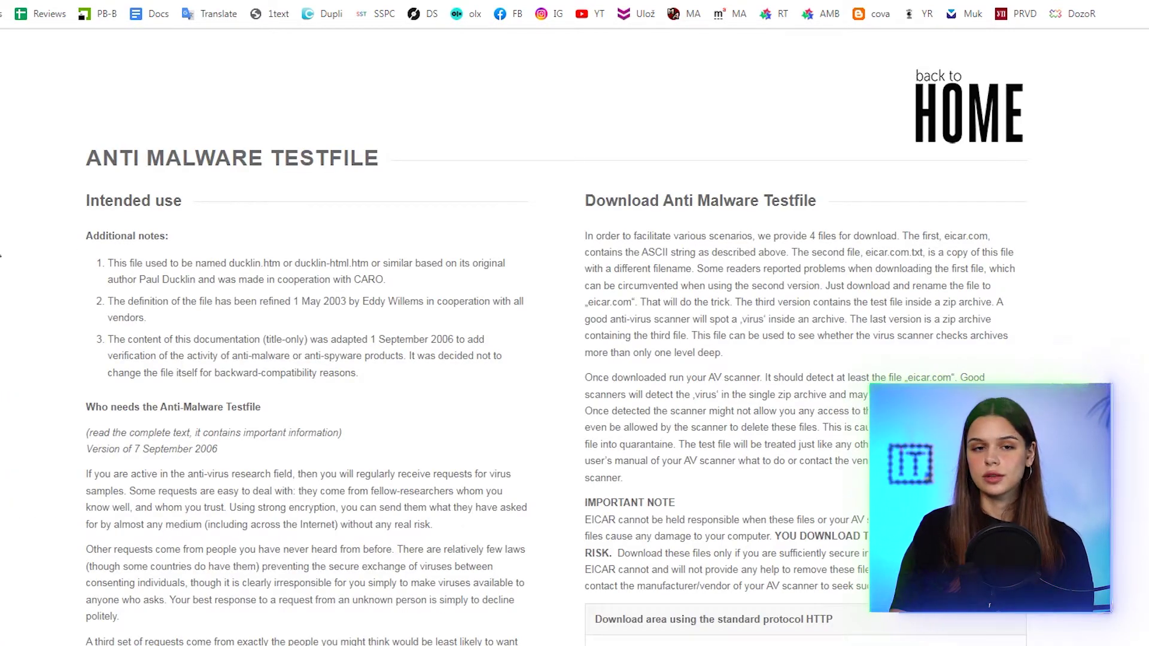
Step: Highlight the eicar.com.txt description and the HTTPS download links for the test files
{"action": "scroll", "coordinate": [820, 173], "scroll_direction": "down", "scroll_amount": 1}
{"action": "left_click_drag", "start_coordinate": [725, 158], "coordinate": [908, 158]}
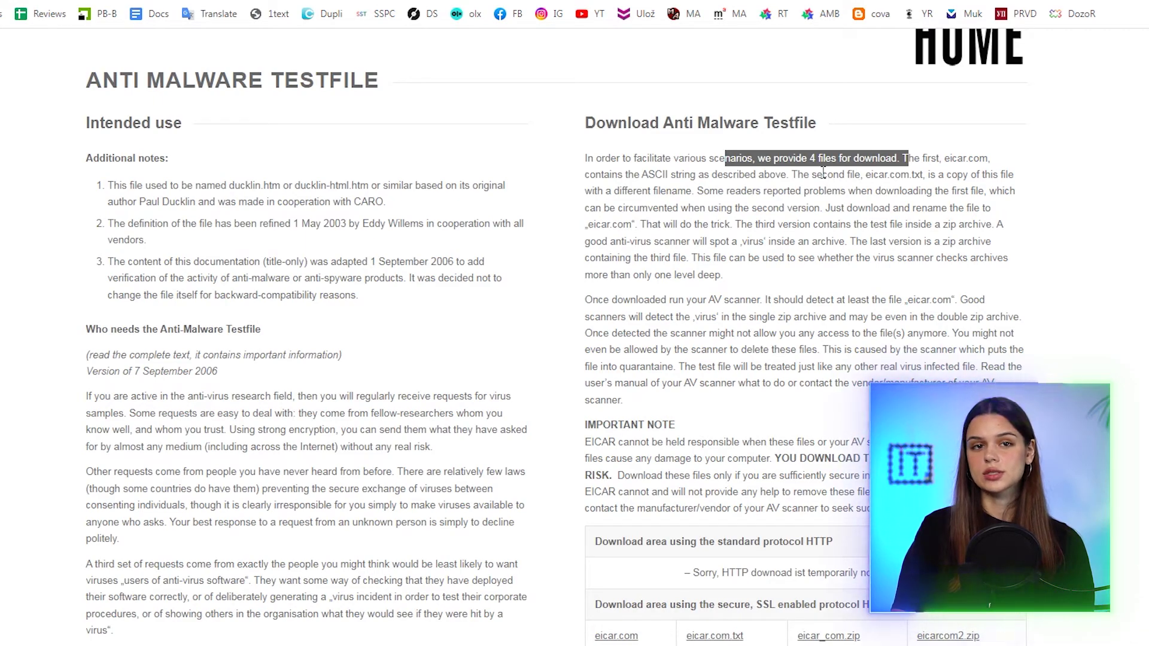
{"action": "left_click_drag", "start_coordinate": [805, 174], "coordinate": [849, 174]}
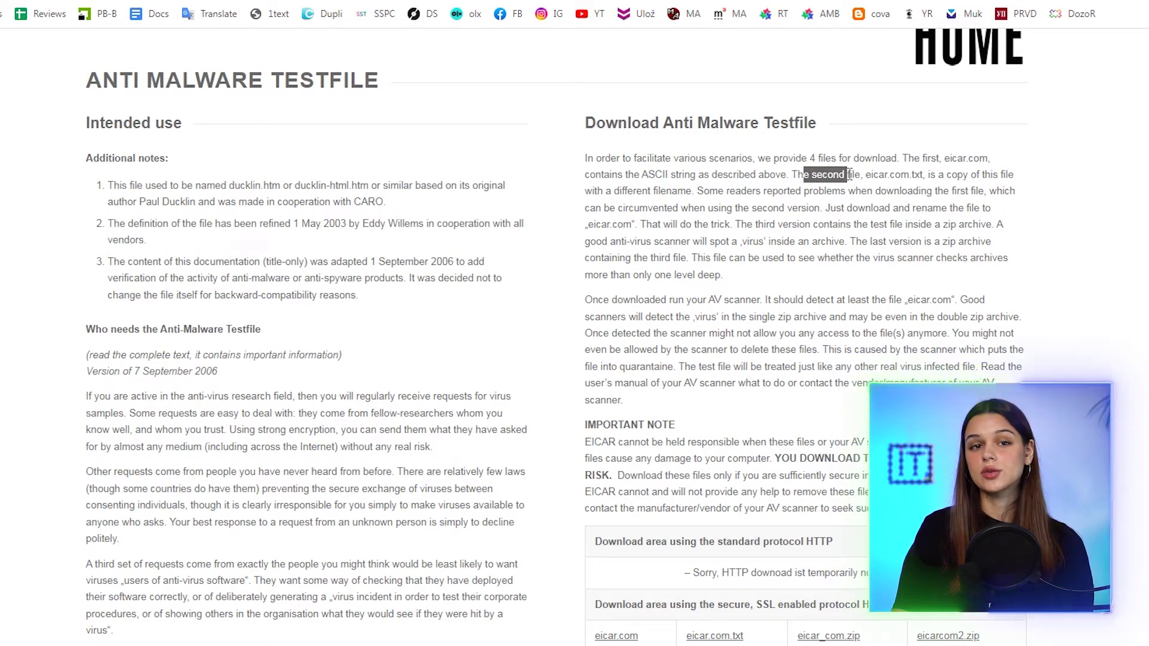
{"action": "left_click_drag", "start_coordinate": [742, 178], "coordinate": [687, 191]}
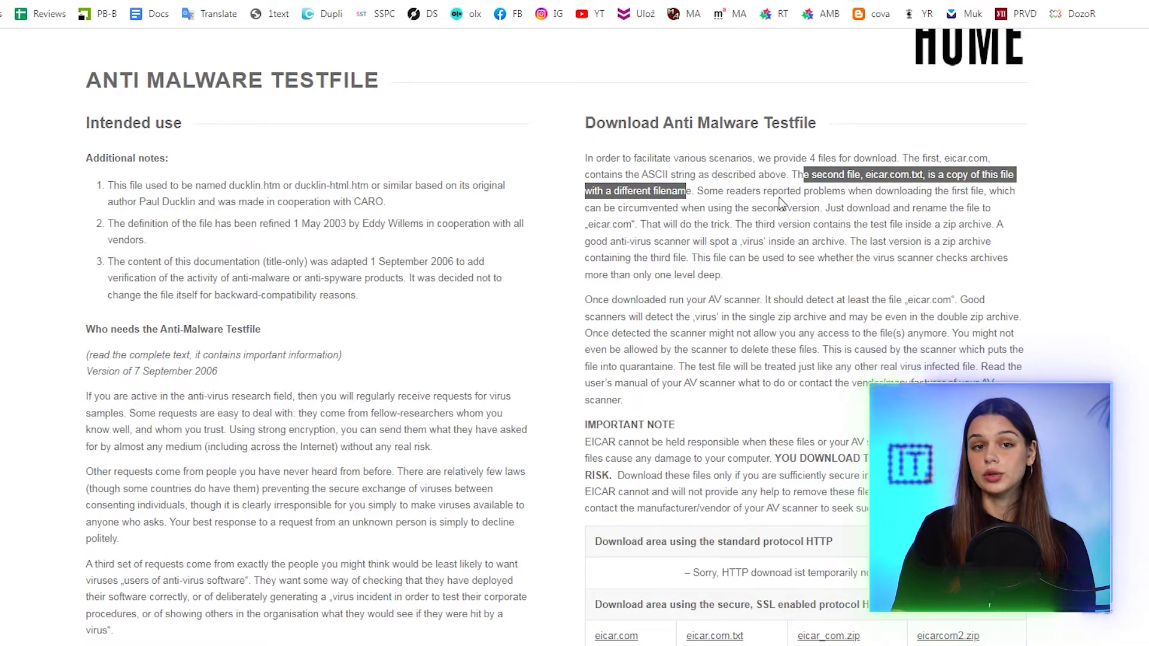
{"action": "scroll", "coordinate": [707, 311], "scroll_direction": "down", "scroll_amount": 4}
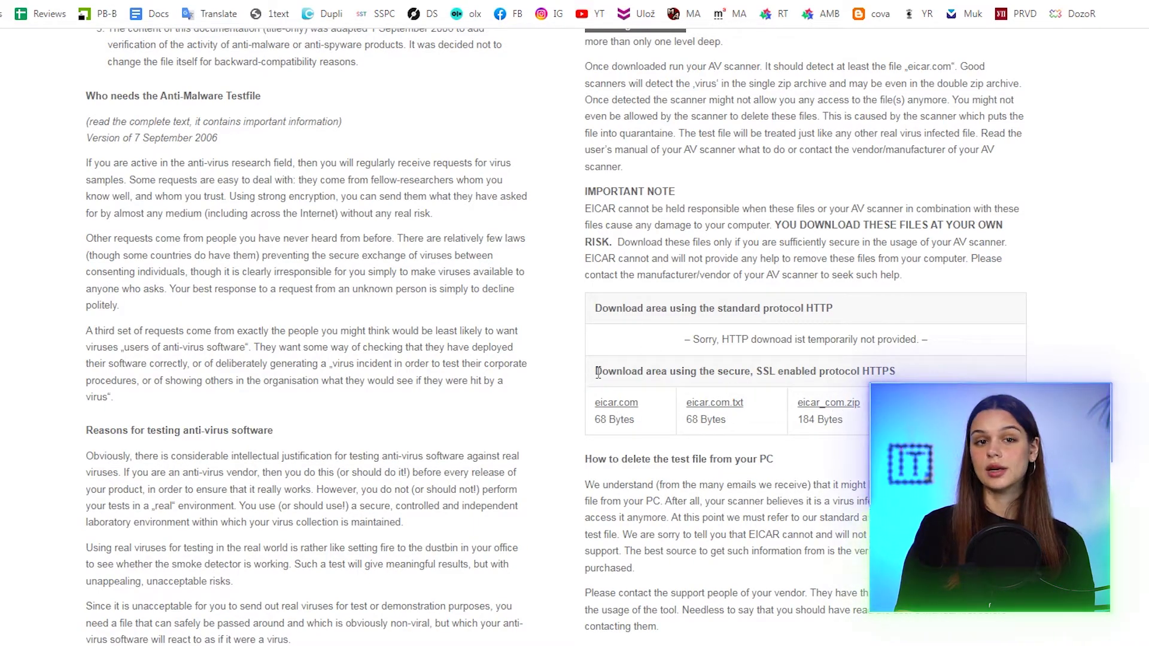
{"action": "left_click_drag", "start_coordinate": [600, 371], "coordinate": [865, 422]}
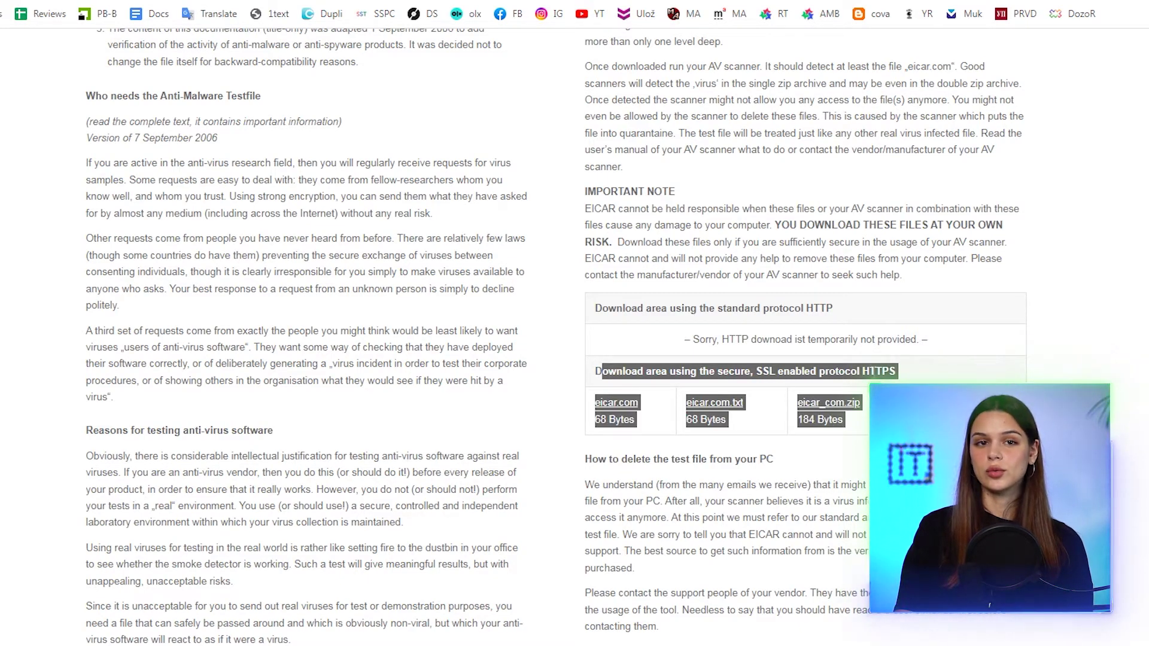
{"action": "left_click", "coordinate": [657, 371]}
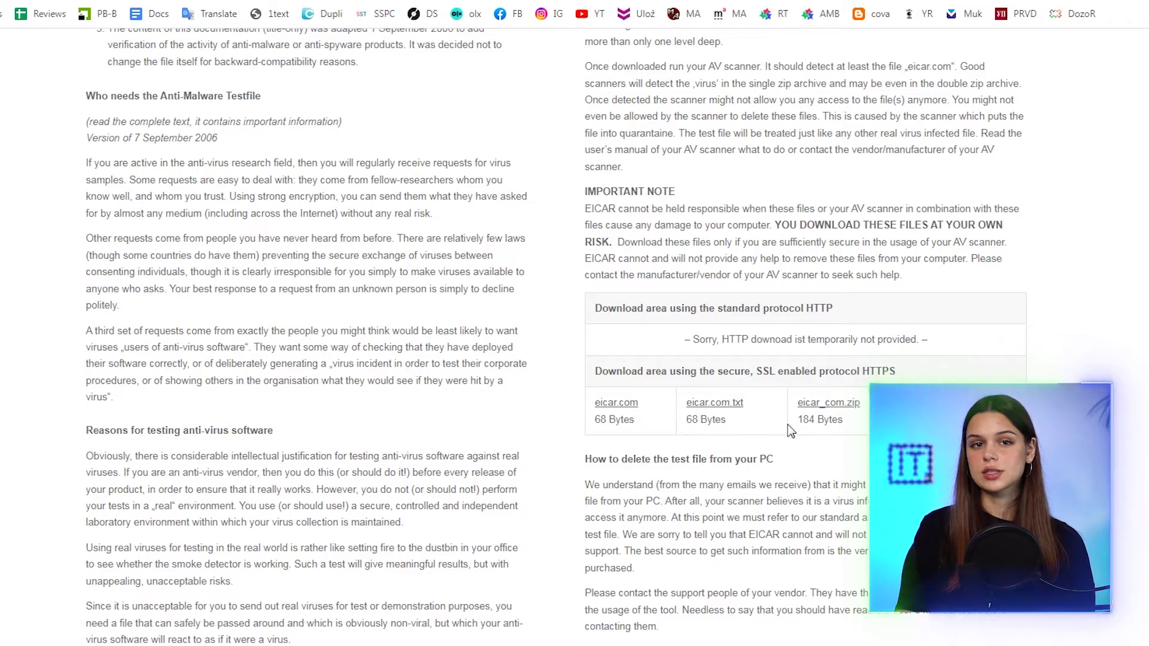
Step: Save the eicar.com and eicar.com.txt test files from the EICAR page to disk
{"action": "right_click", "coordinate": [619, 403]}
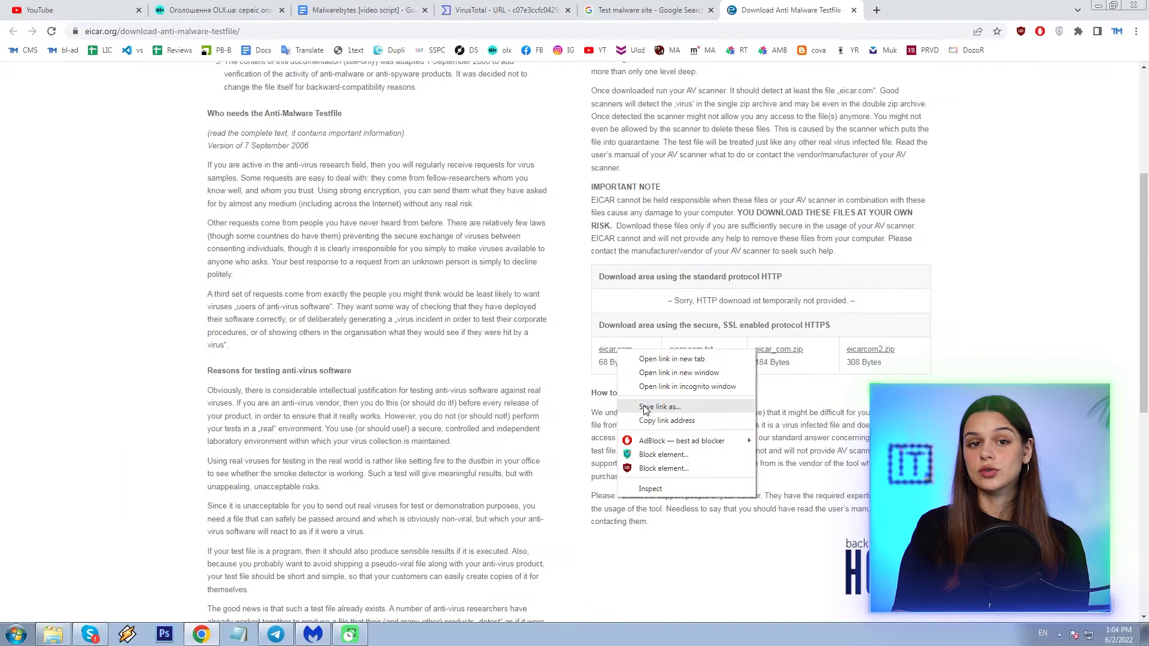
{"action": "left_click", "coordinate": [655, 482]}
{"action": "key", "text": "Return"}
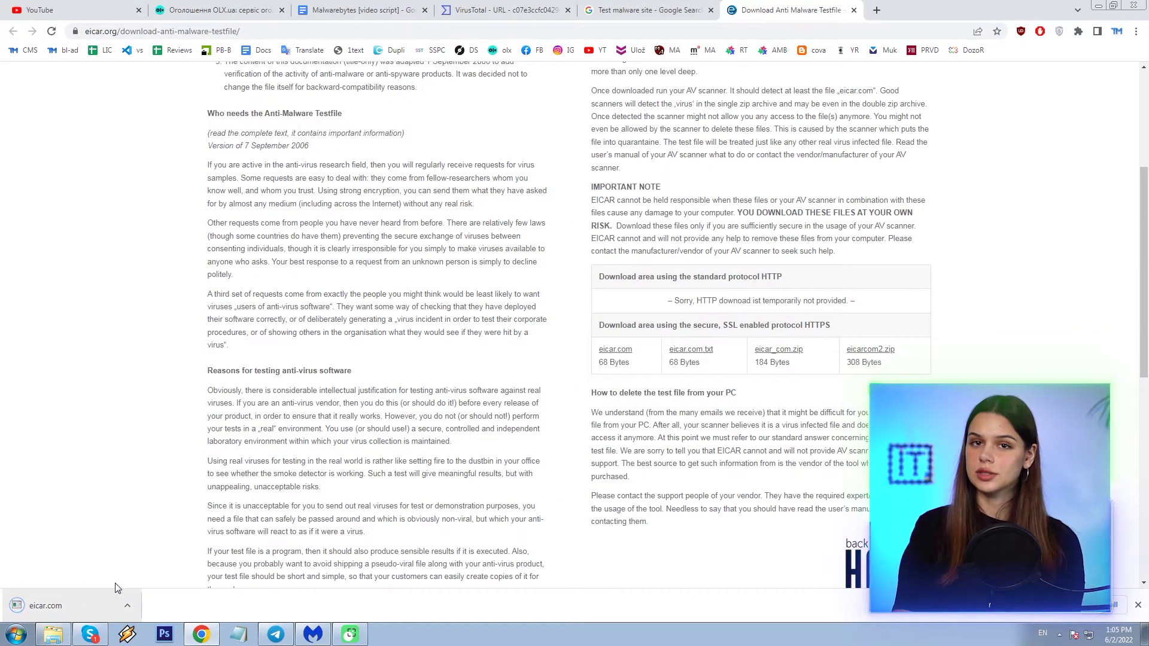
{"action": "right_click", "coordinate": [694, 350]}
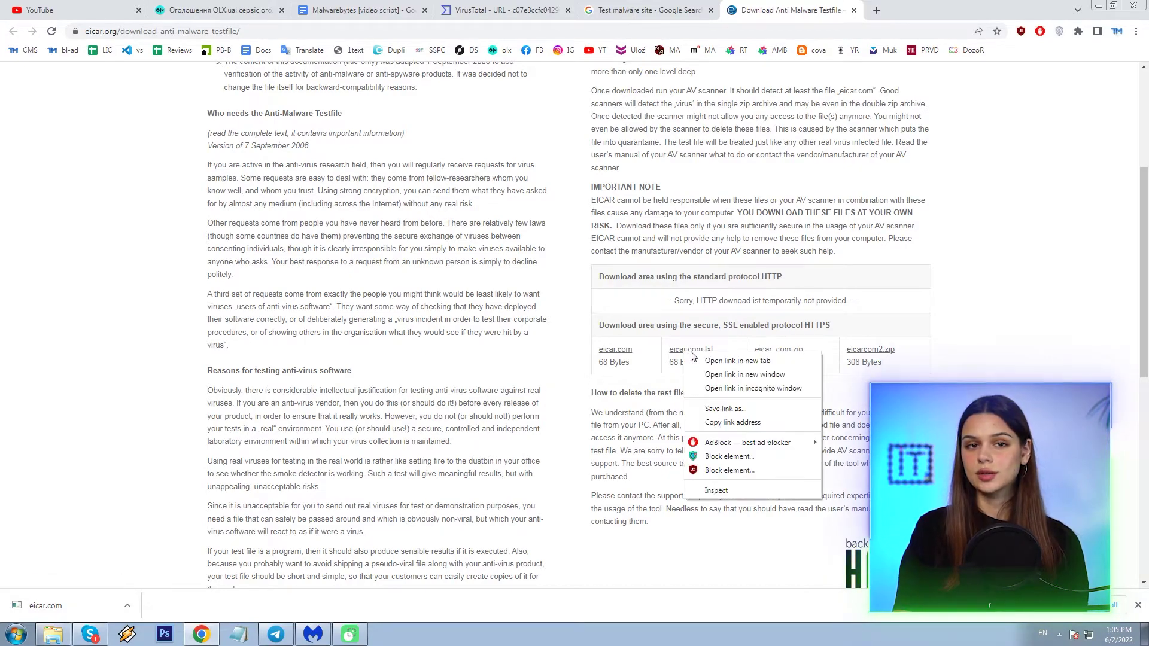
{"action": "left_click", "coordinate": [718, 408]}
{"action": "key", "text": "Return"}
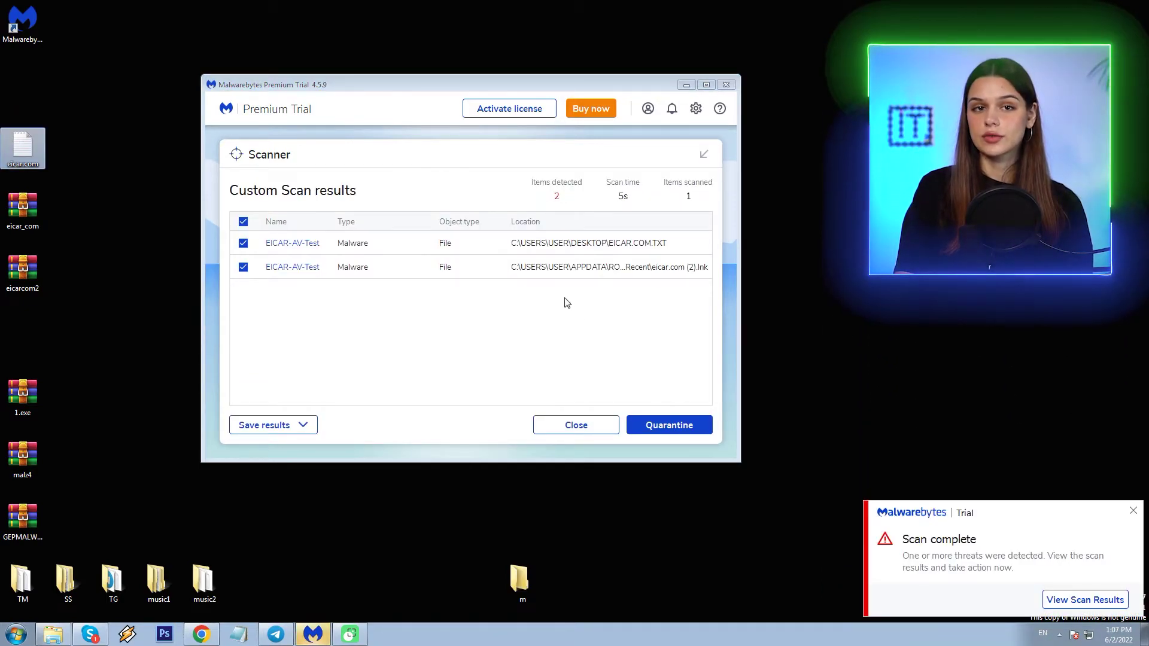
Step: Scan the eicarcom2 archive on the desktop with Malwarebytes
{"action": "right_click", "coordinate": [23, 267]}
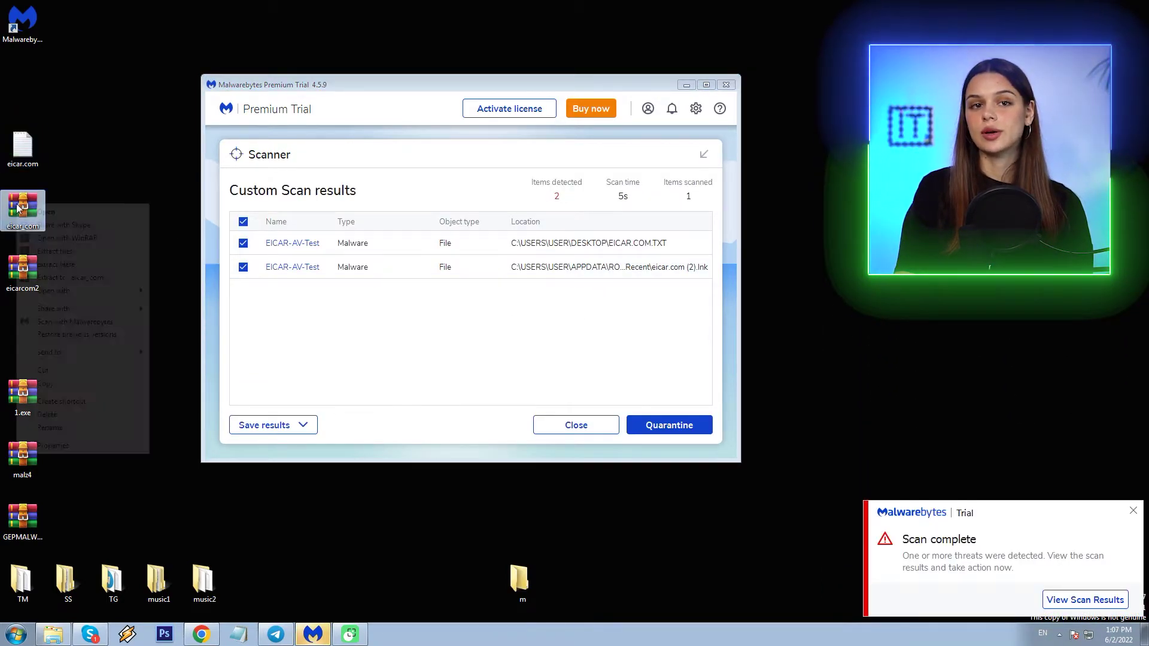
{"action": "left_click", "coordinate": [83, 277]}
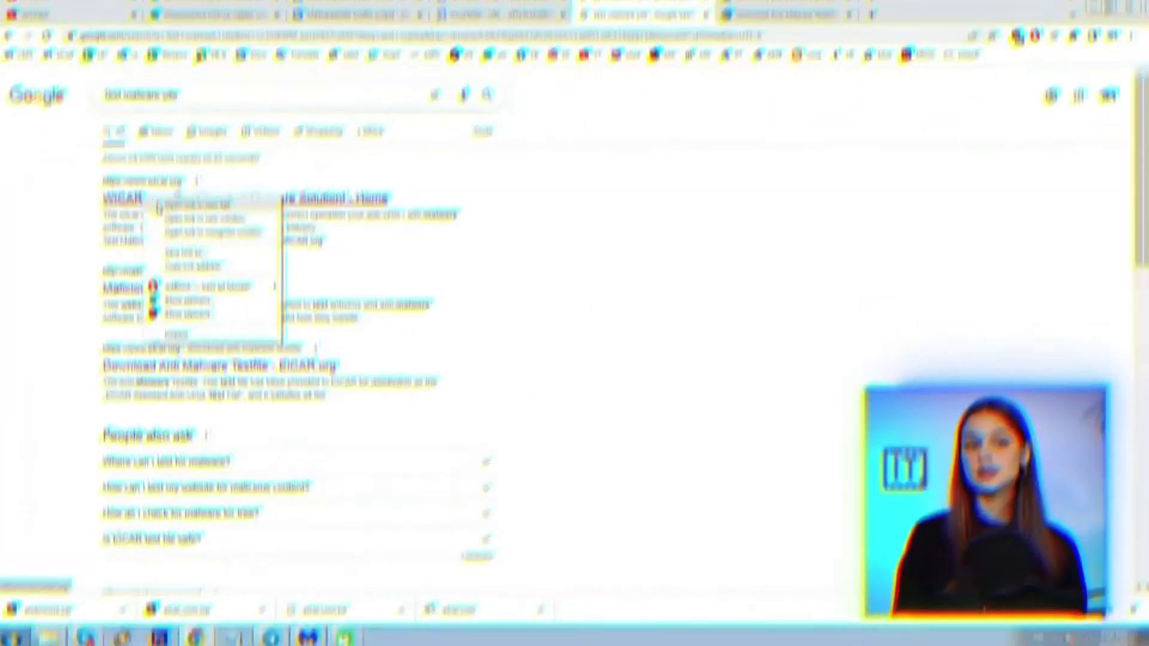
Step: Open WICAR.org and launch the EICAR TEST-VIRUS and MS03-020 test payloads, dismissing each warning
{"action": "left_click", "coordinate": [198, 206]}
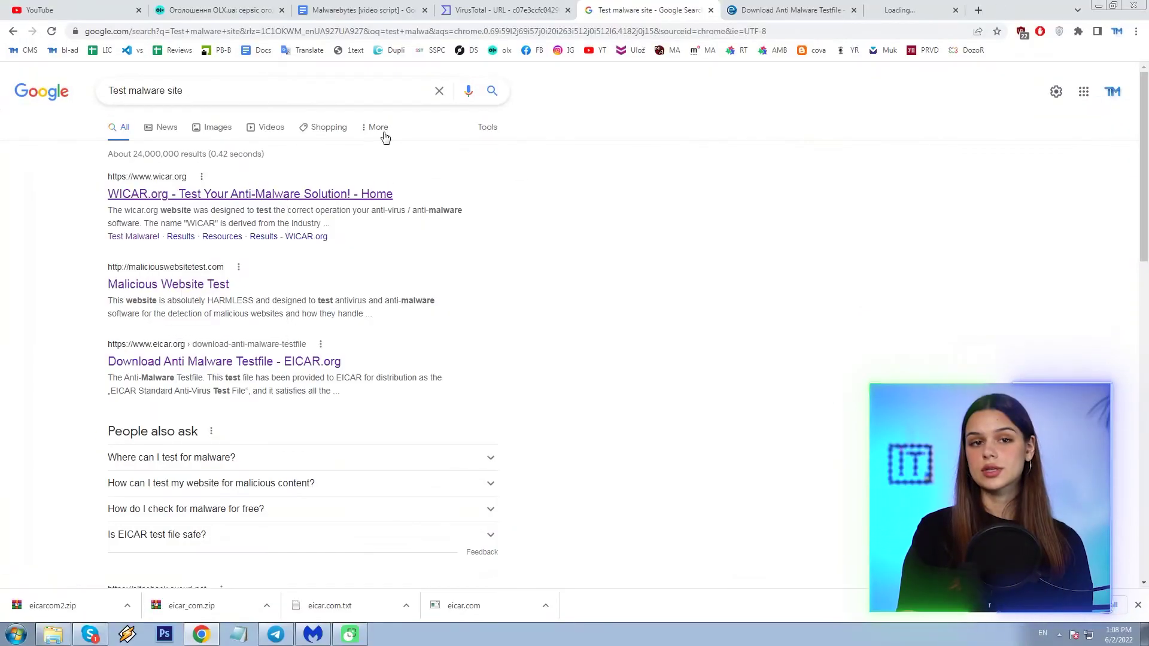
{"action": "left_click", "coordinate": [925, 10]}
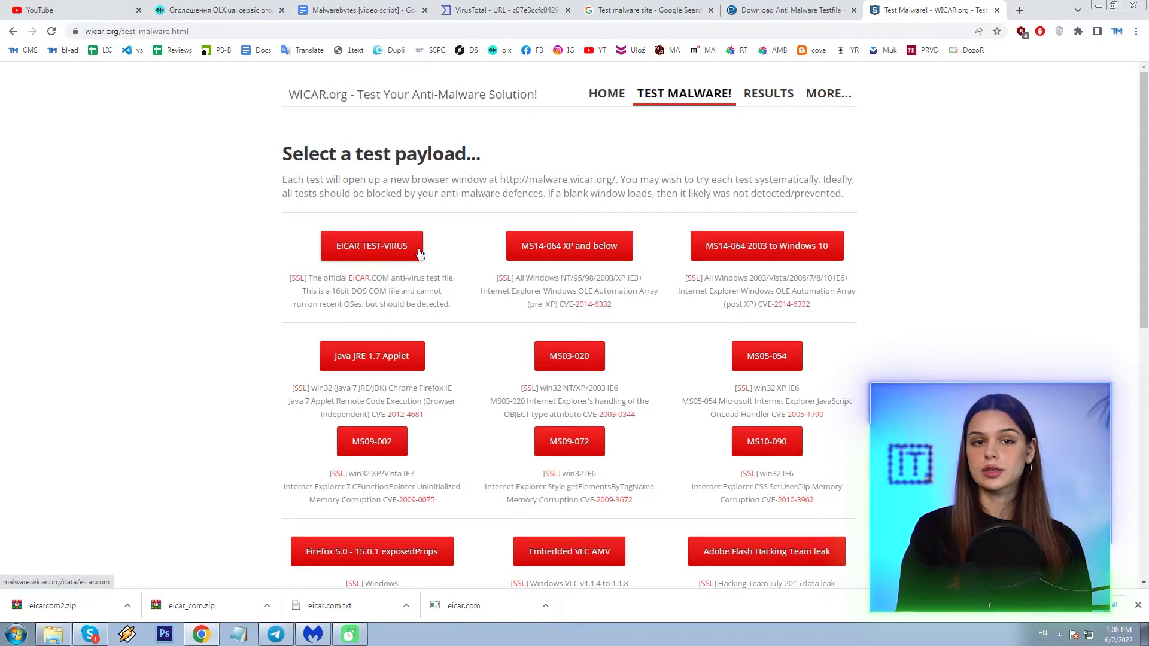
{"action": "left_click", "coordinate": [378, 254]}
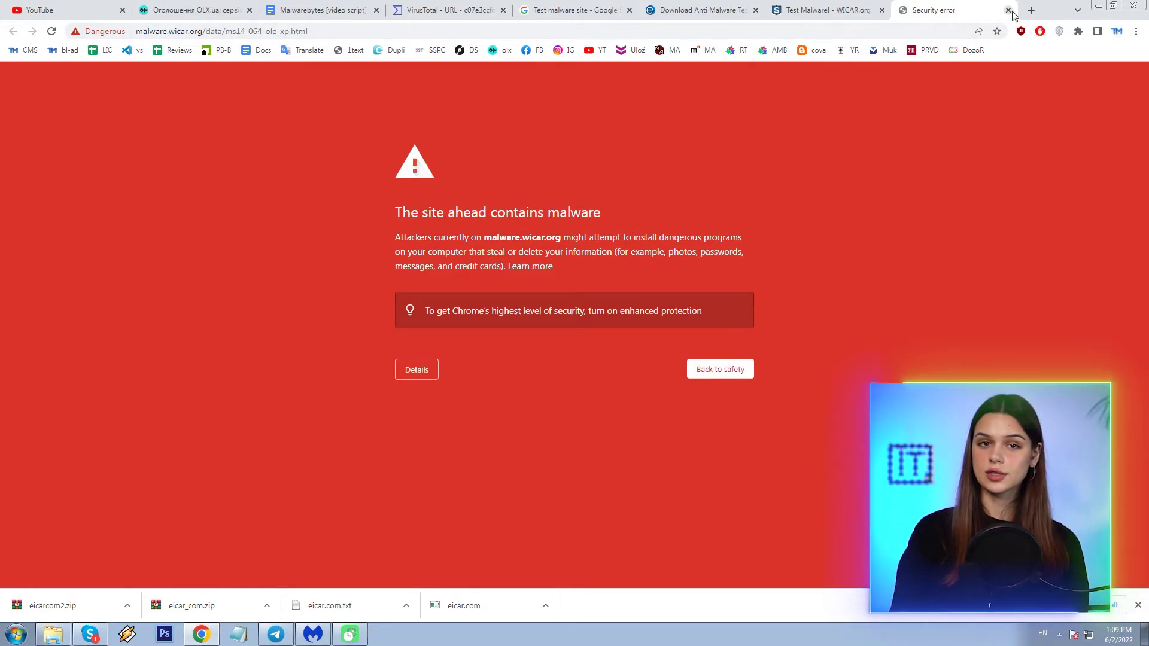
{"action": "left_click", "coordinate": [1008, 10]}
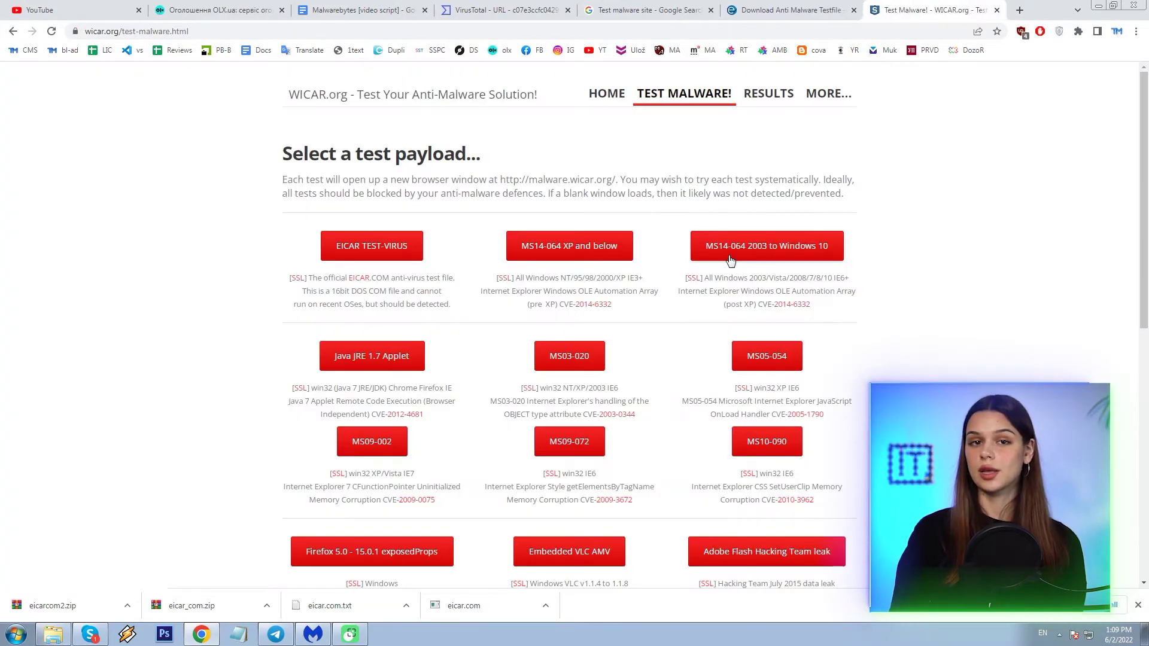
{"action": "left_click", "coordinate": [570, 356]}
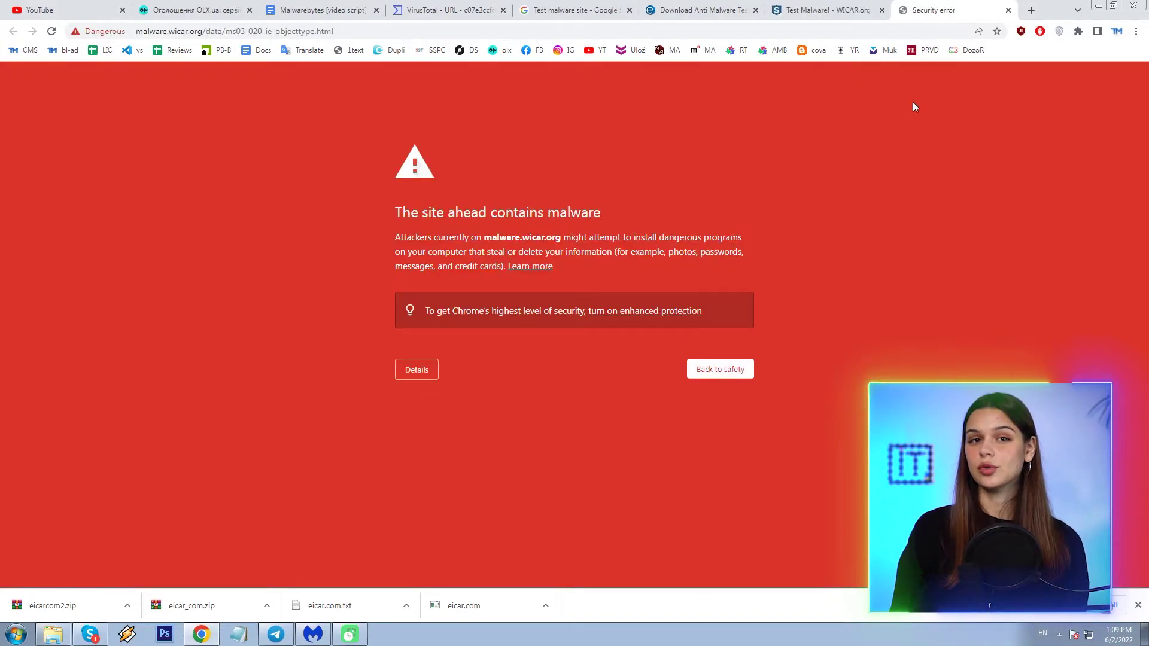
{"action": "left_click", "coordinate": [1008, 10]}
Step: Try saving the Embedded VLC AMV payload, then search Google for 'rundll32 download'
{"action": "left_click", "coordinate": [585, 443]}
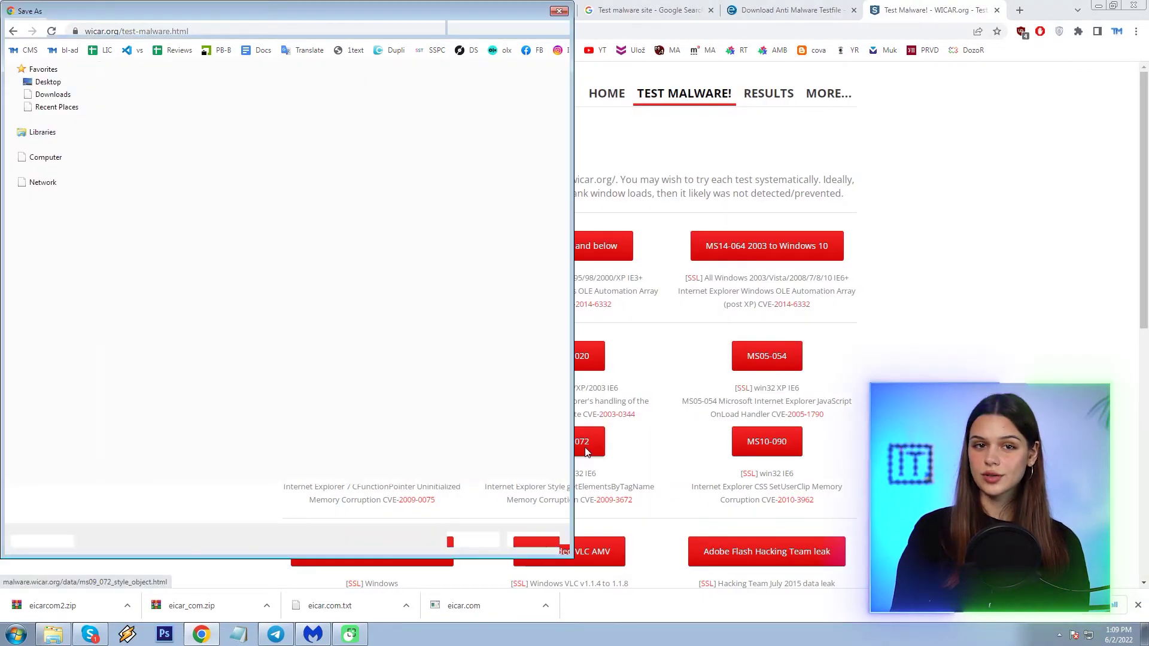
{"action": "left_click", "coordinate": [478, 537]}
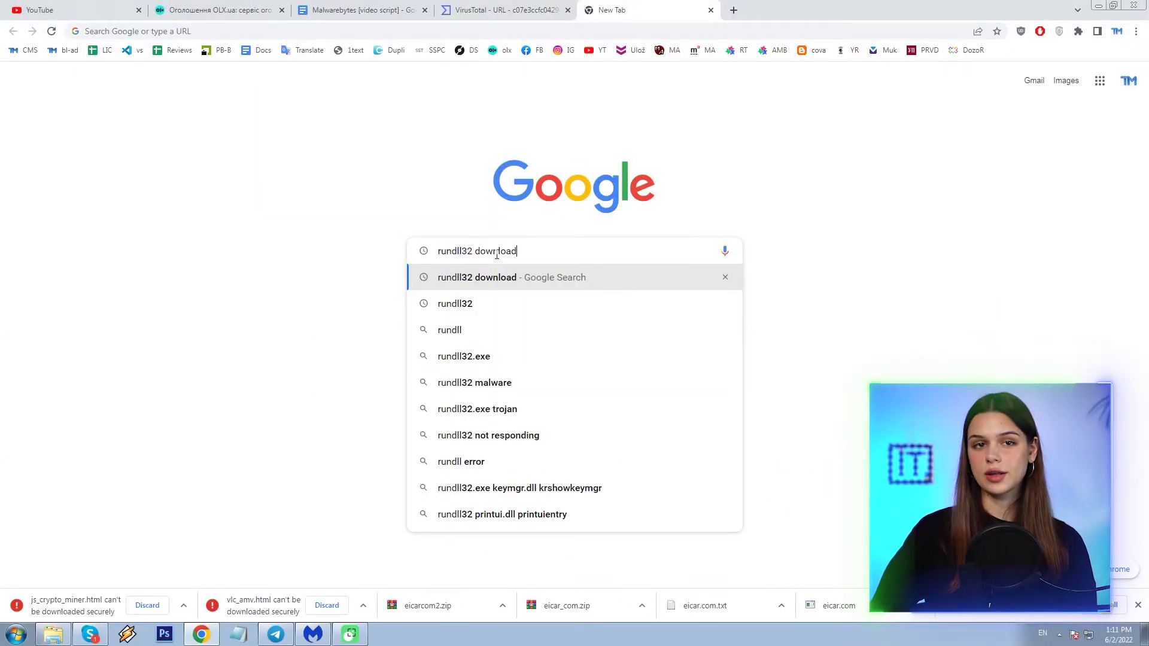
{"action": "key", "text": "Return"}
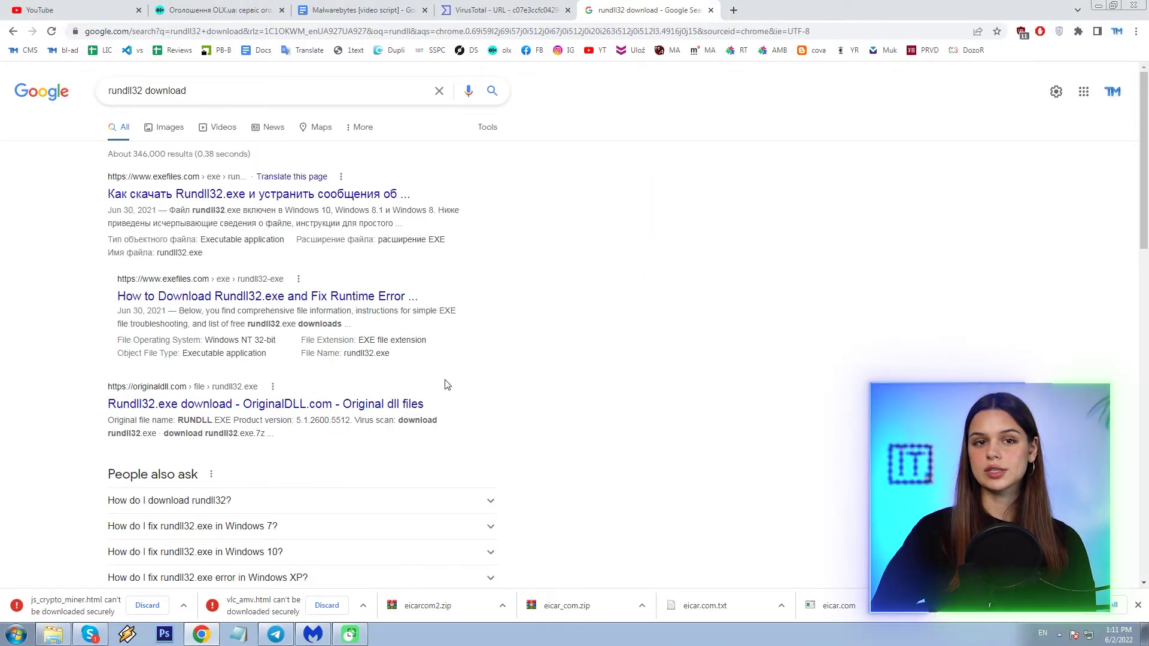